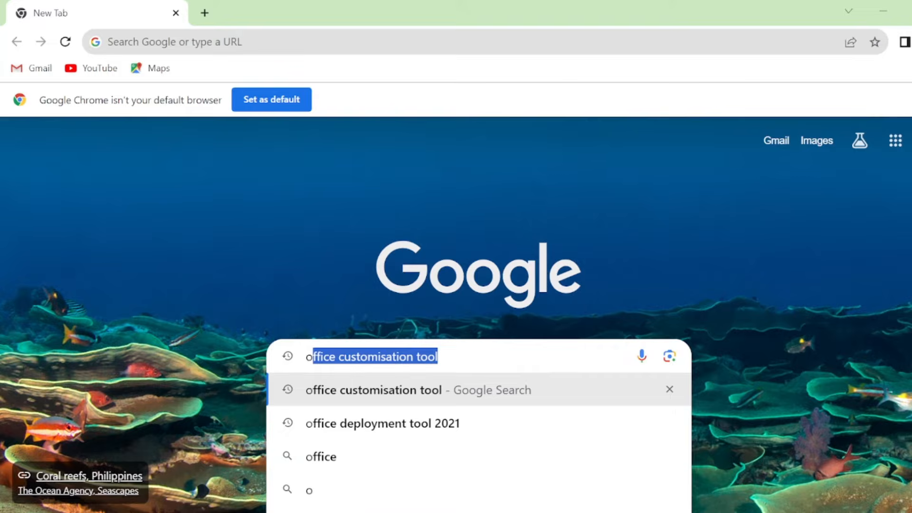
# Search Google for "office customisation tool" and open the Office Customization Tool page of the Microsoft 365 Apps admin center
pyautogui.press('Return')
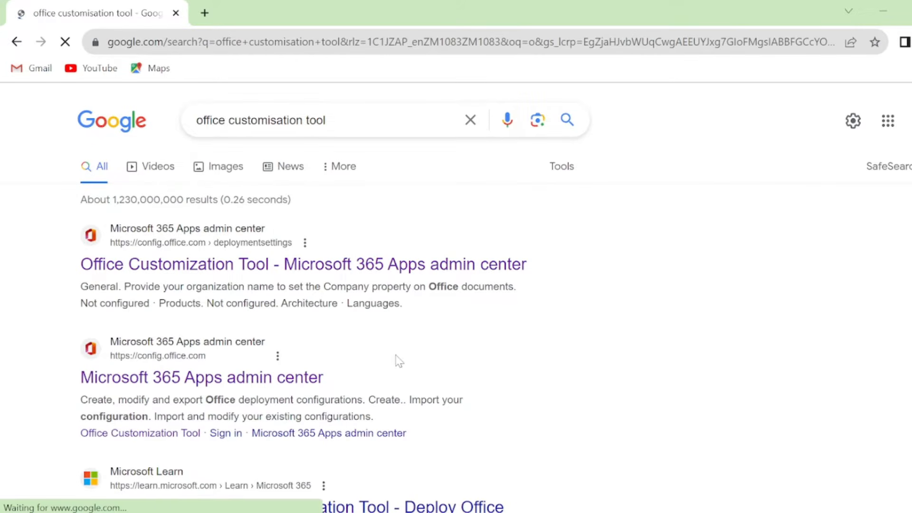
pyautogui.click(325, 267)
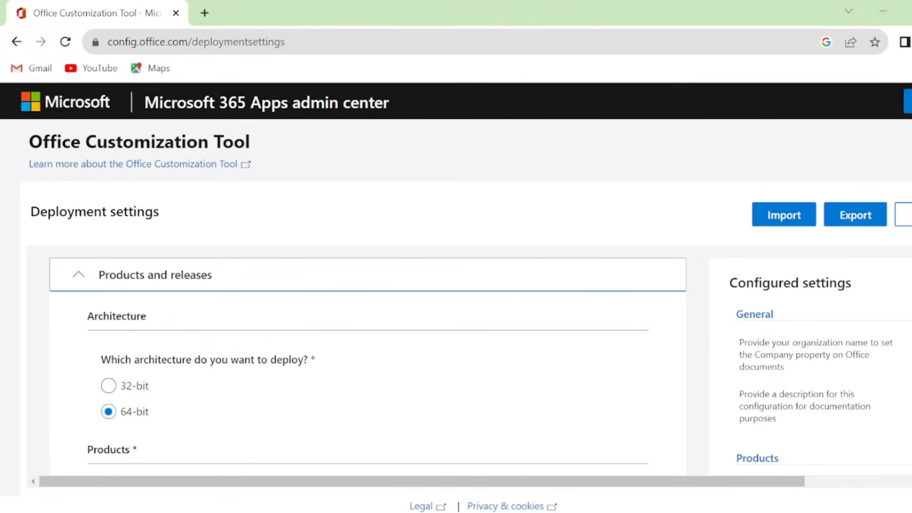
# Choose Office LTSC Professional Plus 2021 - Volume License as the Office suite and Language pack as the additional product
pyautogui.scroll(-6, 368, 366)
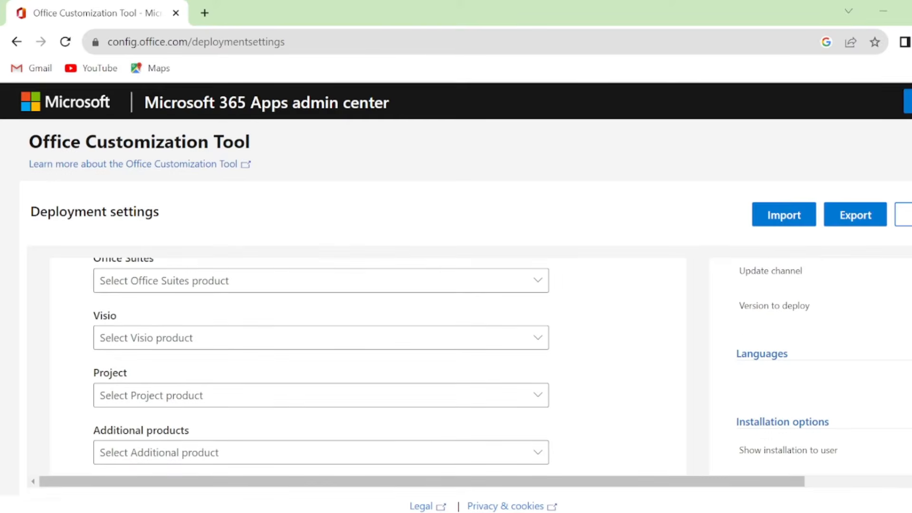
pyautogui.click(539, 280)
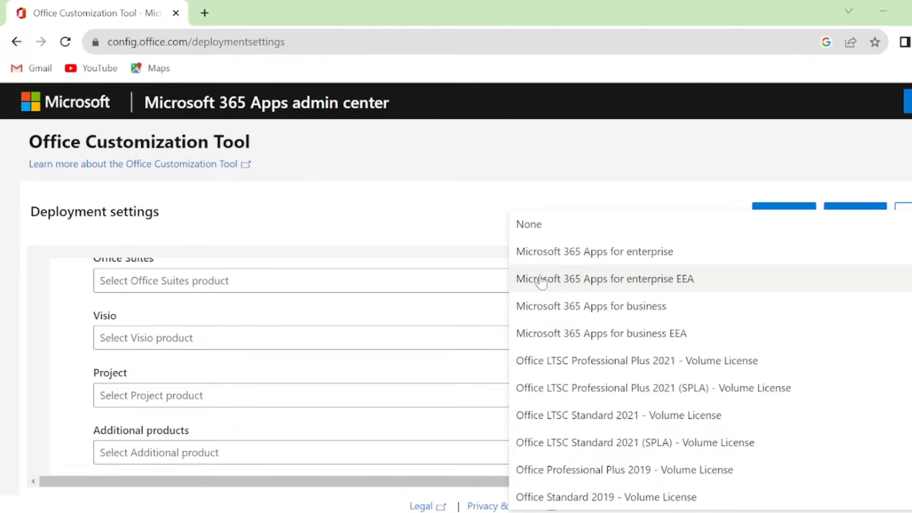
pyautogui.click(620, 363)
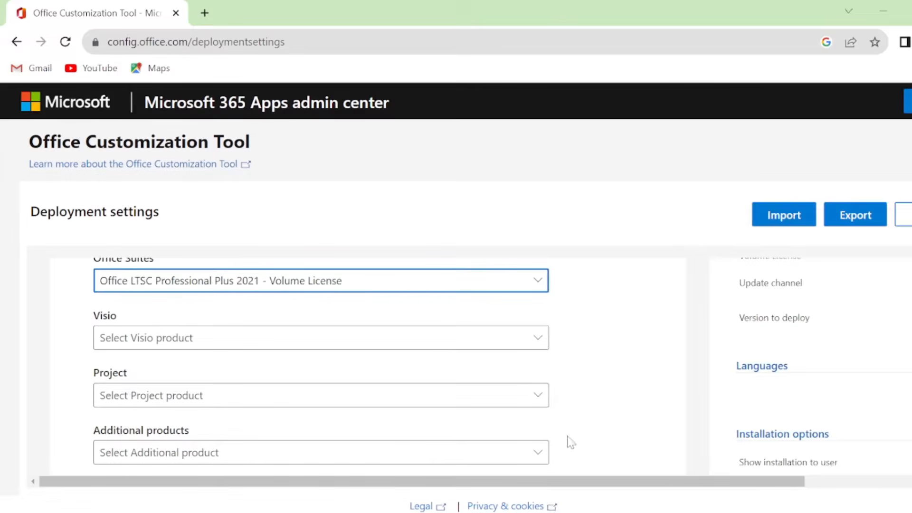
pyautogui.scroll(-2, 482, 395)
pyautogui.click(539, 344)
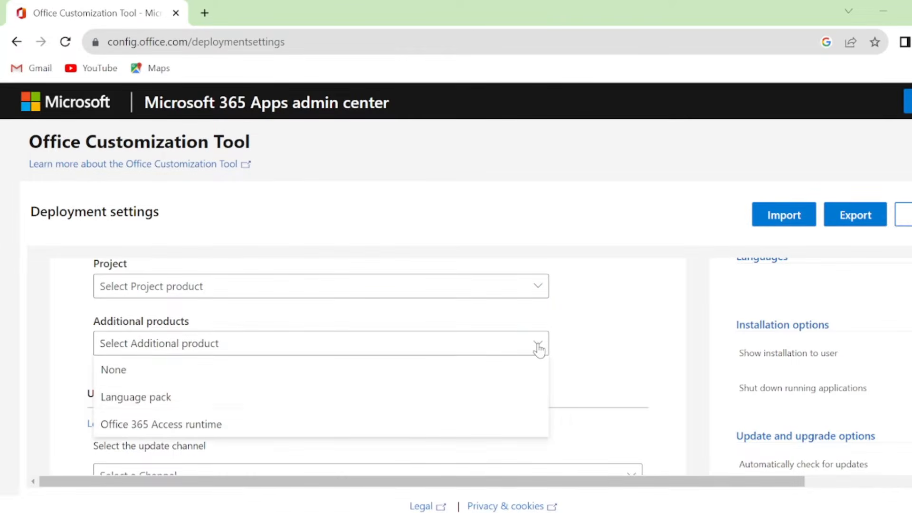
pyautogui.click(256, 409)
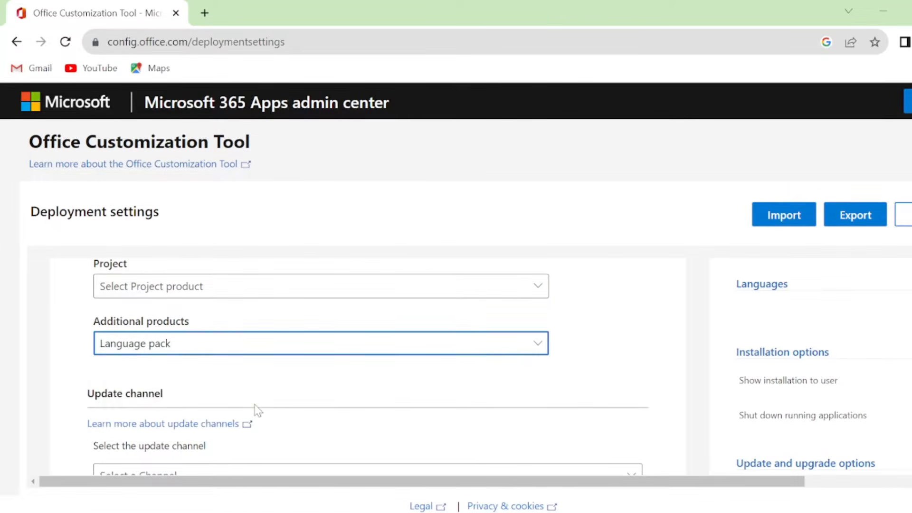
# Exclude Access from the apps being deployed and continue to the language settings
pyautogui.scroll(-3, 255, 410)
pyautogui.scroll(-1, 489, 367)
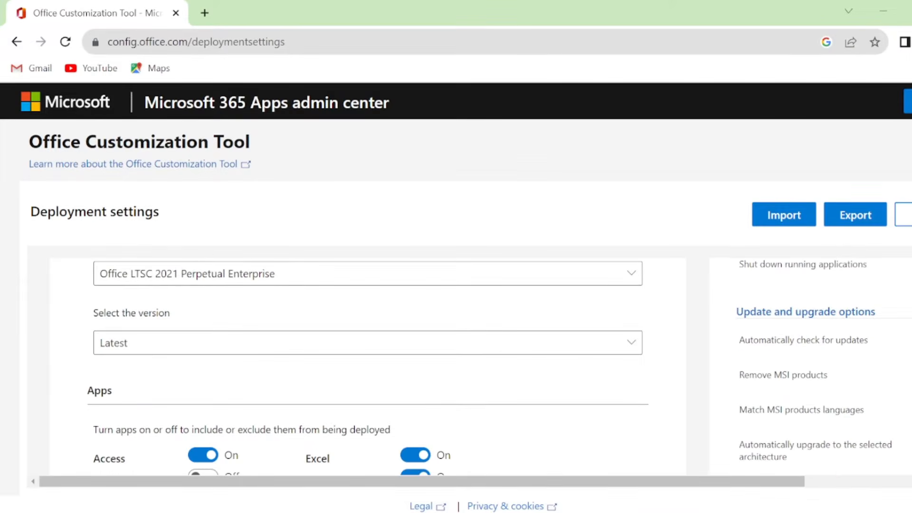
pyautogui.scroll(-3, 489, 366)
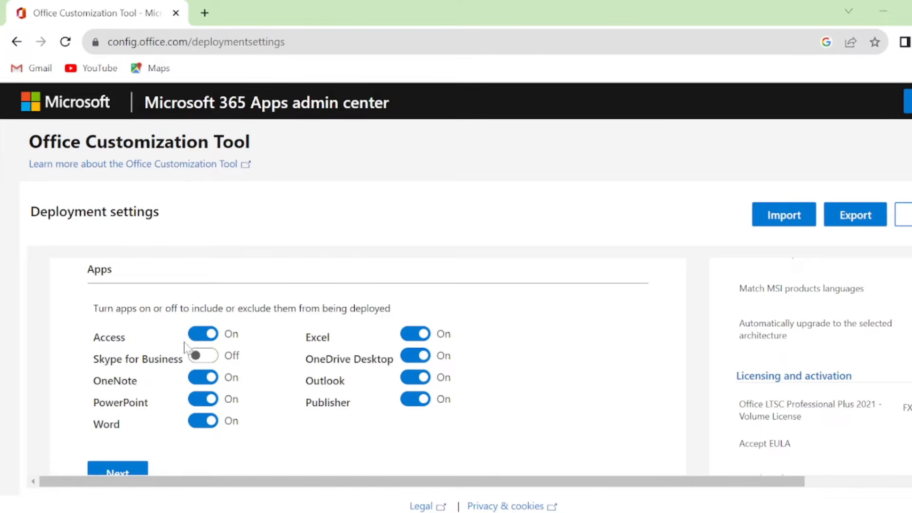
pyautogui.click(204, 334)
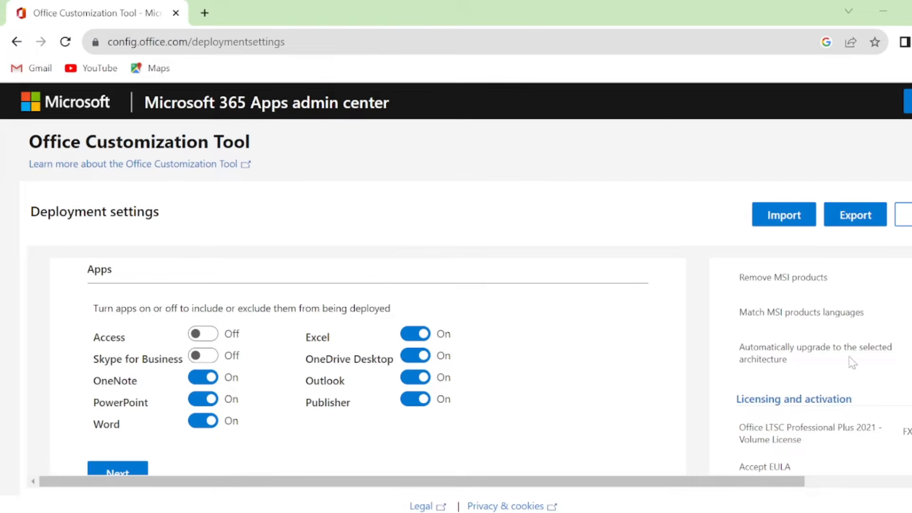
pyautogui.scroll(-5, 540, 377)
pyautogui.scroll(3, 540, 378)
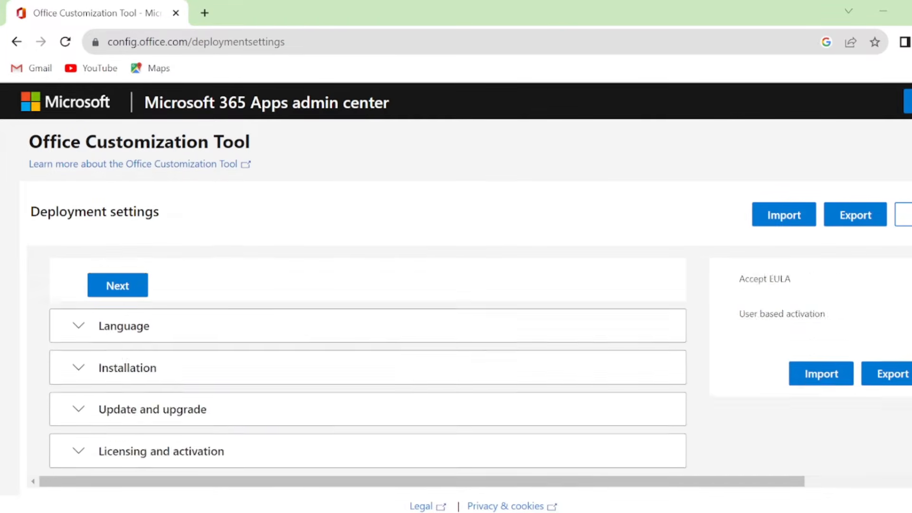
pyautogui.click(540, 427)
# Set the primary language to English (United States) and continue to the installation settings
pyautogui.scroll(-2, 540, 427)
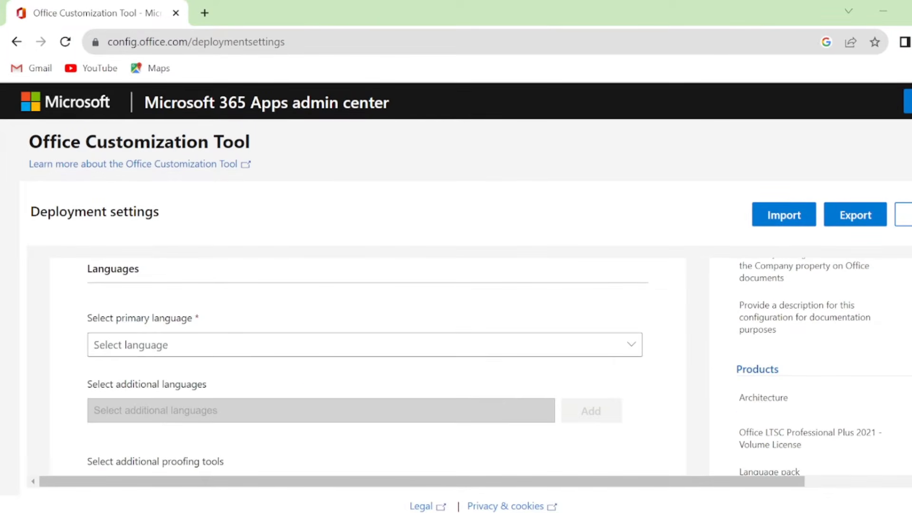
pyautogui.click(633, 350)
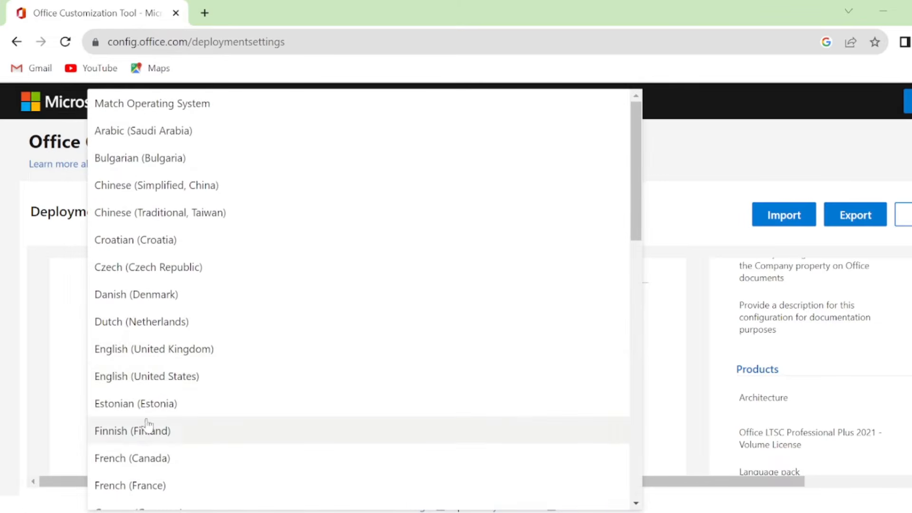
pyautogui.click(164, 378)
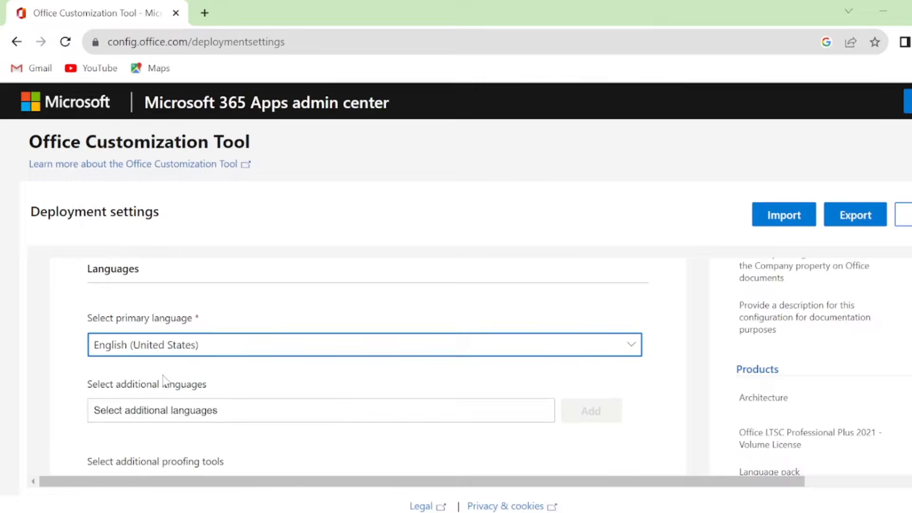
pyautogui.scroll(-3, 163, 379)
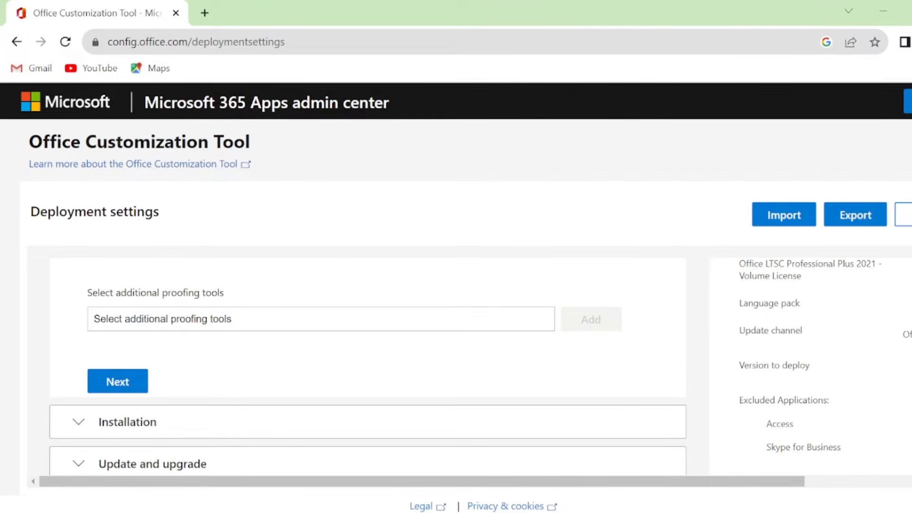
pyautogui.click(118, 381)
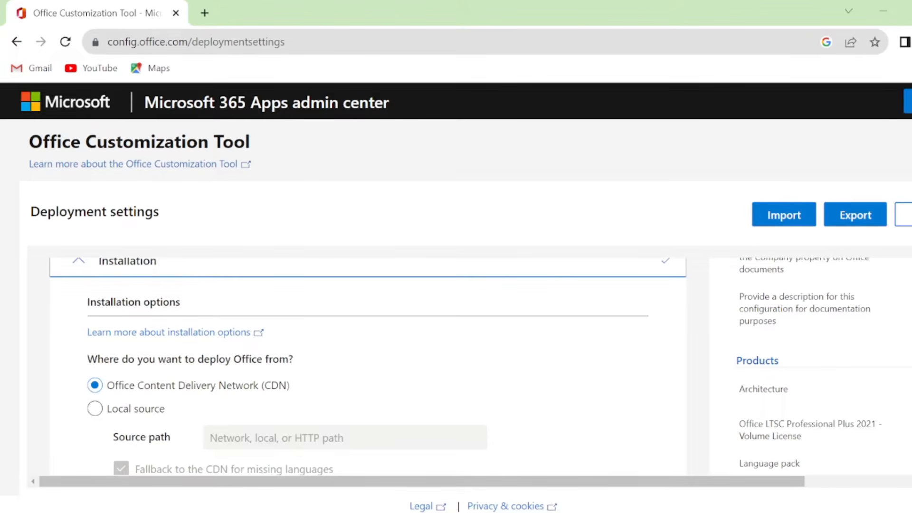
# Accept the default installation options, and turn off uninstalling MSI versions of Office in the upgrade options before continuing to licensing
pyautogui.scroll(-5, 365, 366)
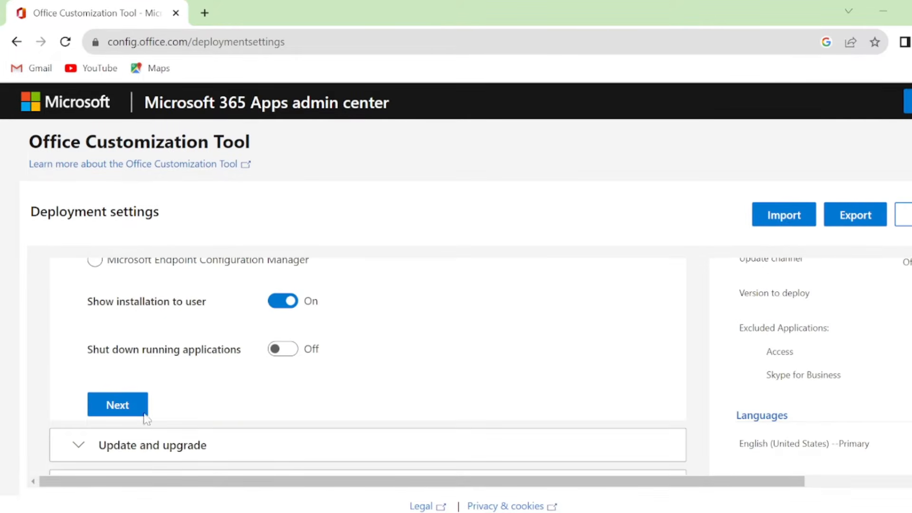
pyautogui.click(110, 409)
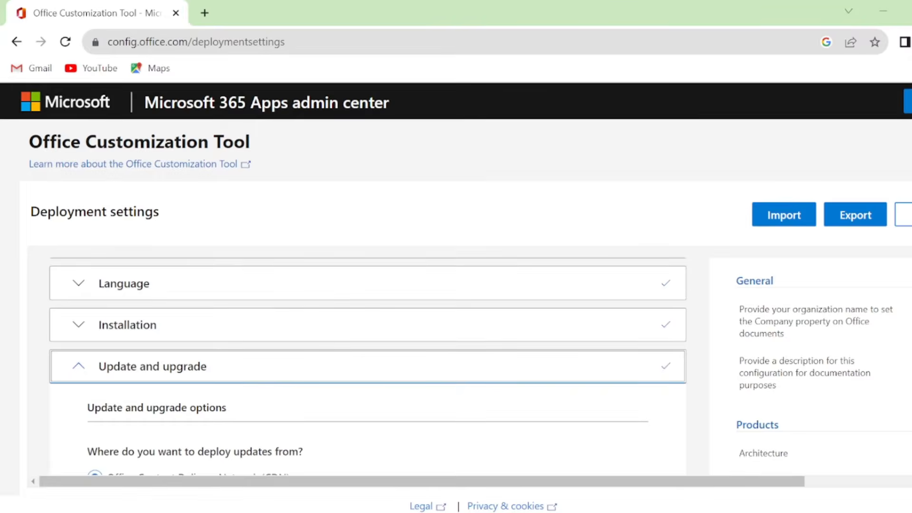
pyautogui.scroll(-8, 366, 366)
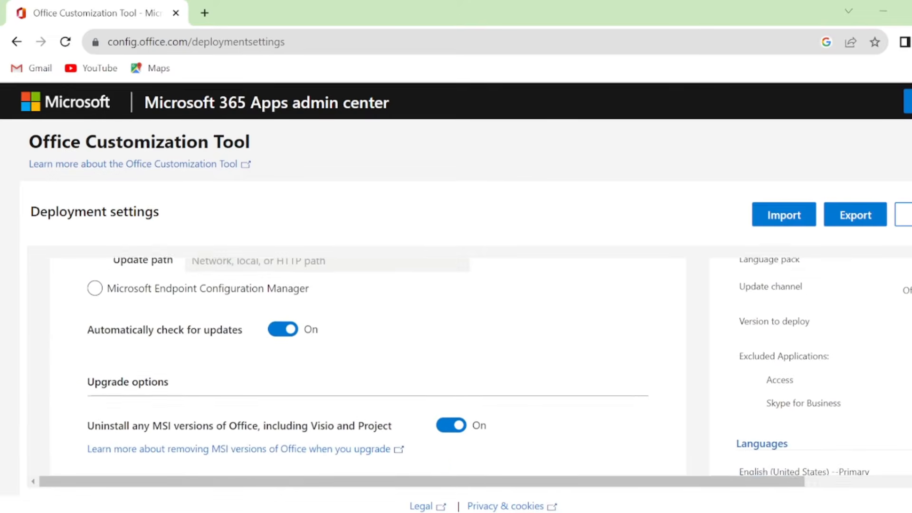
pyautogui.scroll(-1, 365, 366)
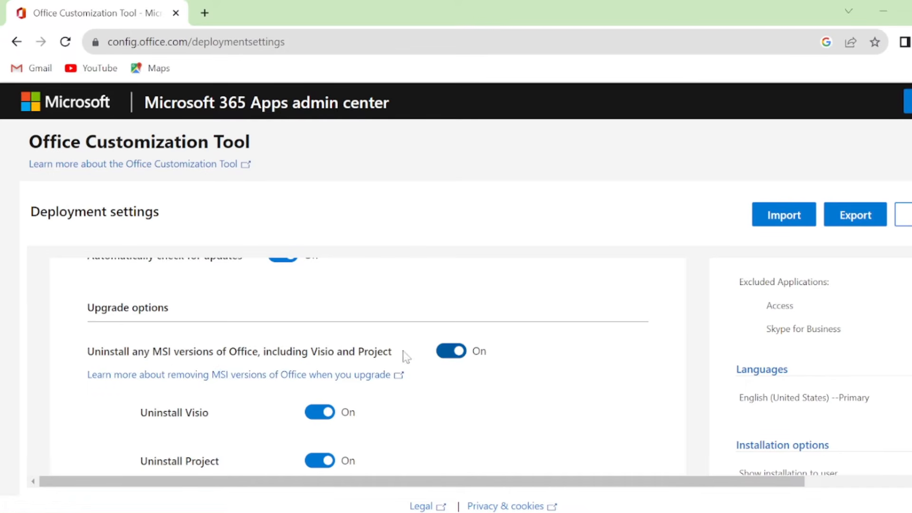
pyautogui.click(459, 354)
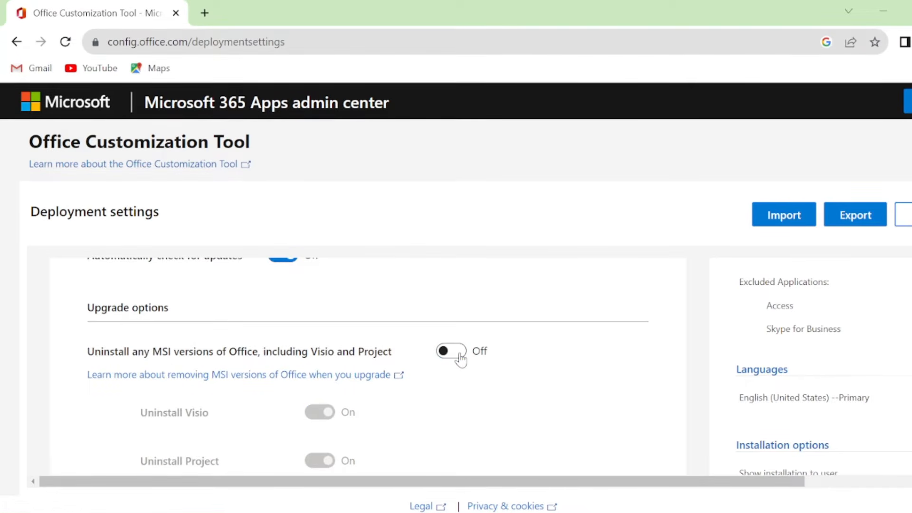
pyautogui.scroll(-5, 460, 358)
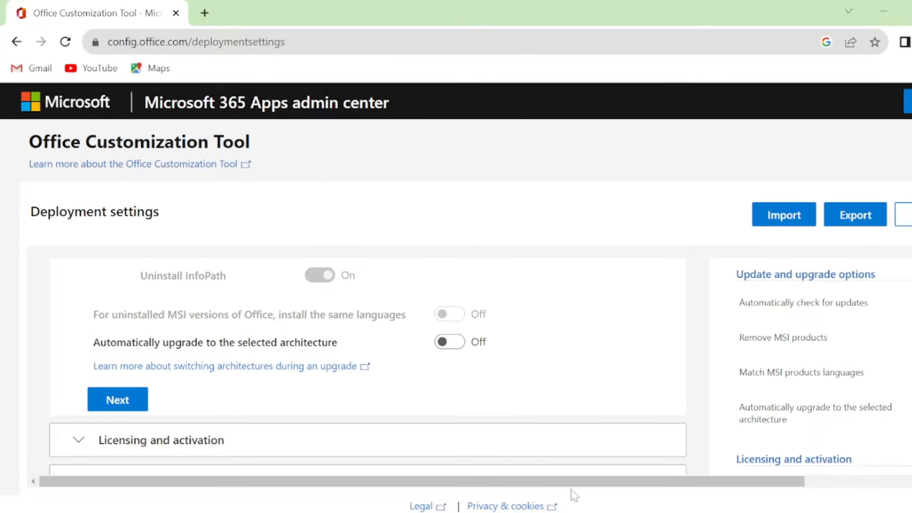
pyautogui.click(126, 403)
# Review the licensing and activation settings, keep the KMS product key and user based activation, and continue to the general settings
pyautogui.scroll(-2, 366, 366)
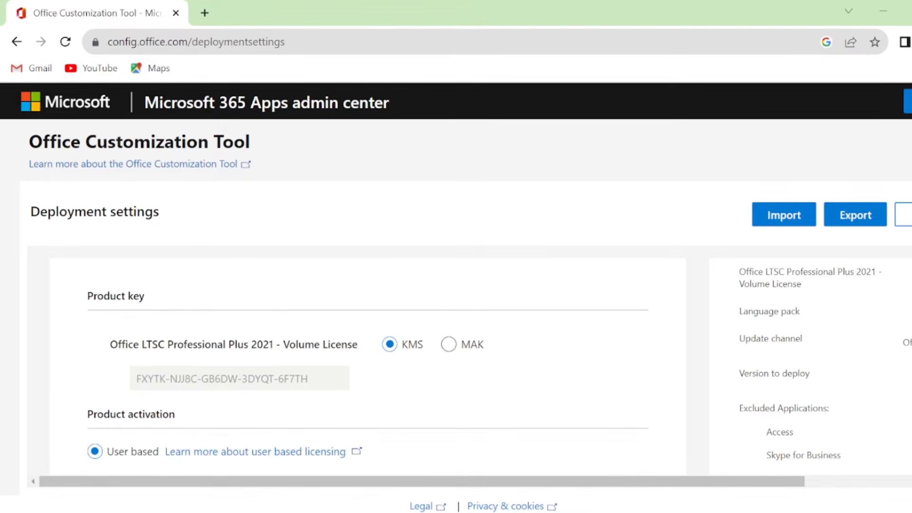
pyautogui.scroll(-2, 481, 365)
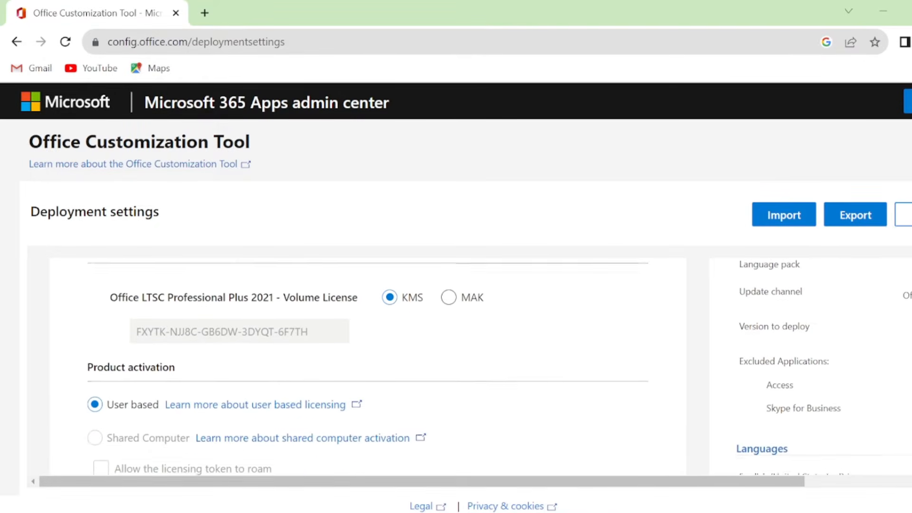
pyautogui.scroll(-2, 502, 442)
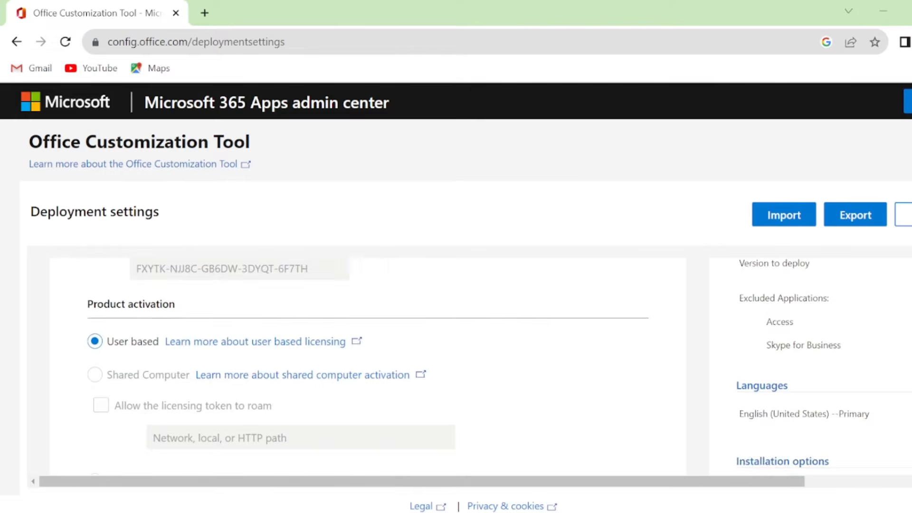
pyautogui.scroll(4, 502, 442)
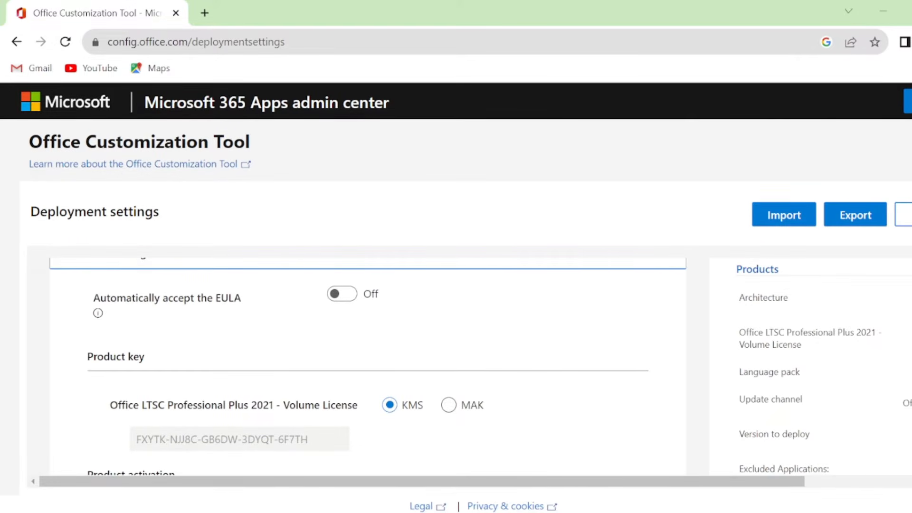
pyautogui.scroll(-8, 180, 310)
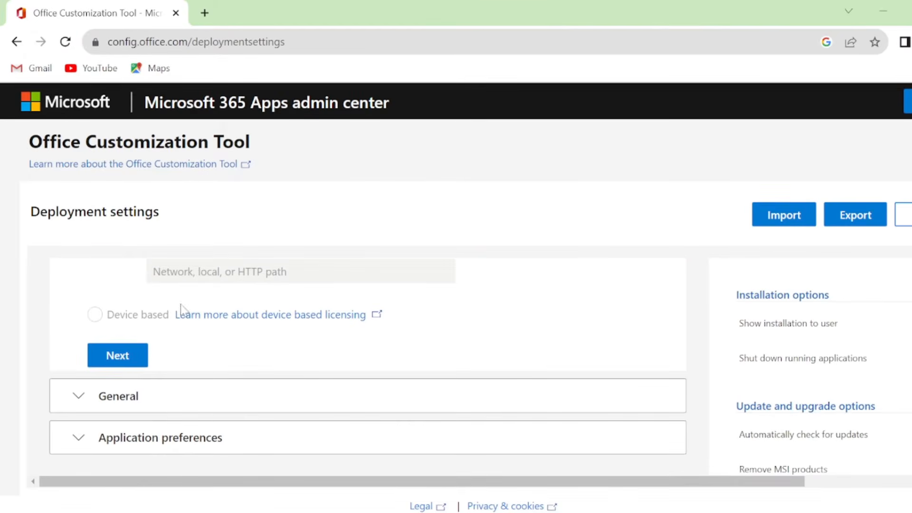
pyautogui.click(108, 362)
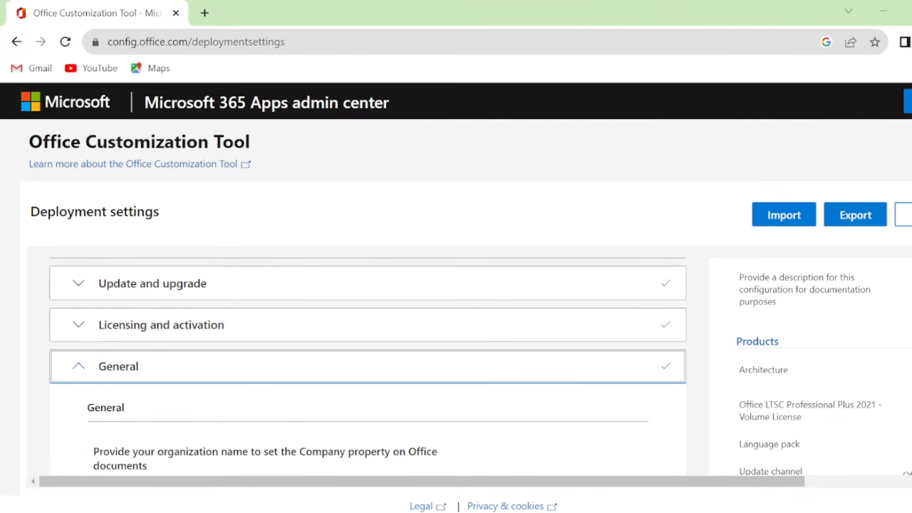
# Leave the organization name and description blank, and finish the application preferences with their default settings
pyautogui.scroll(-6, 368, 365)
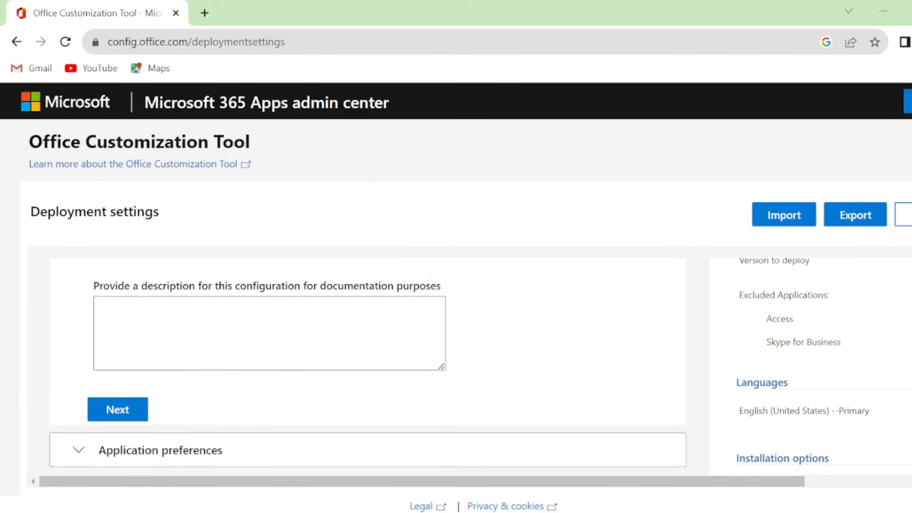
pyautogui.scroll(1, 368, 366)
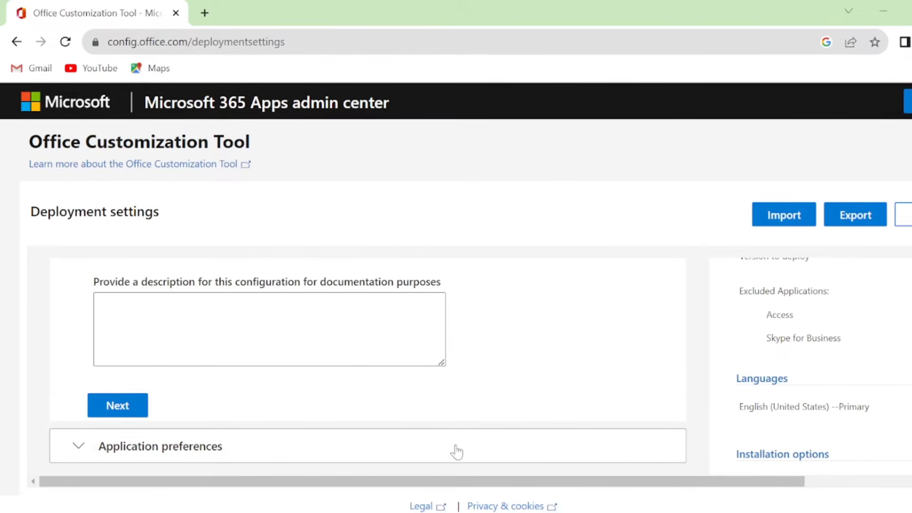
pyautogui.click(135, 412)
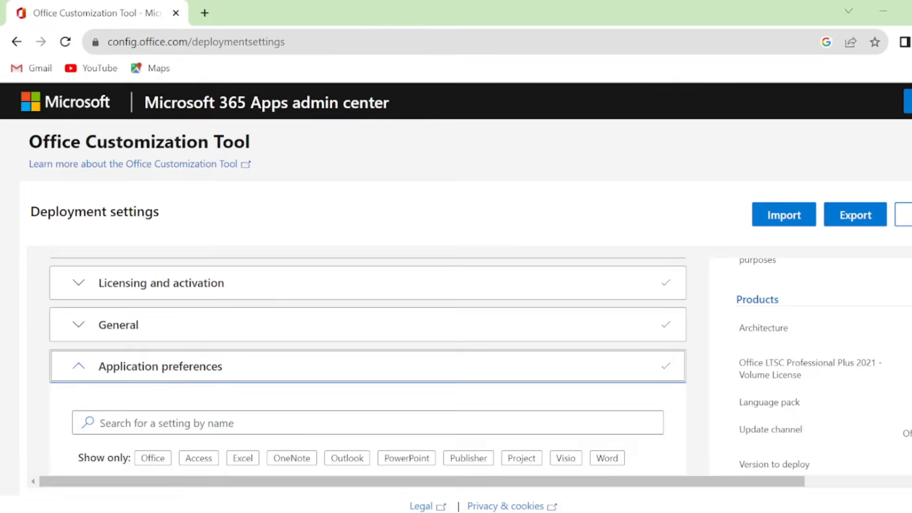
pyautogui.scroll(-15, 127, 380)
pyautogui.click(127, 443)
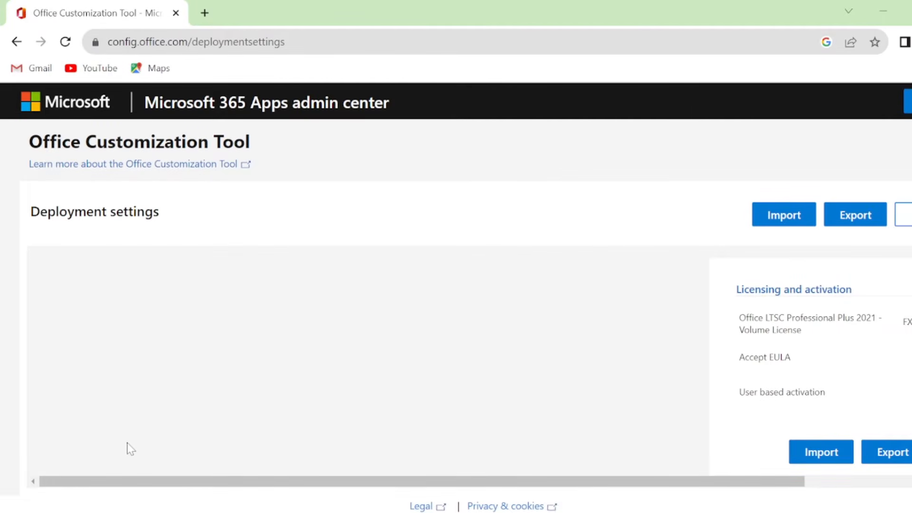
# Start exporting the configuration with Office Open XML formats as the default file format
pyautogui.click(856, 217)
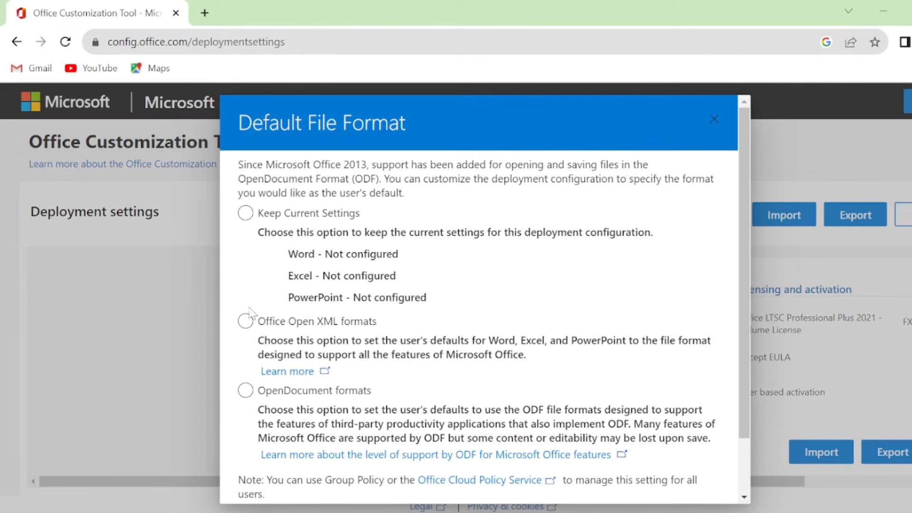
pyautogui.click(246, 322)
pyautogui.moveTo(748, 330); pyautogui.dragTo(749, 456)
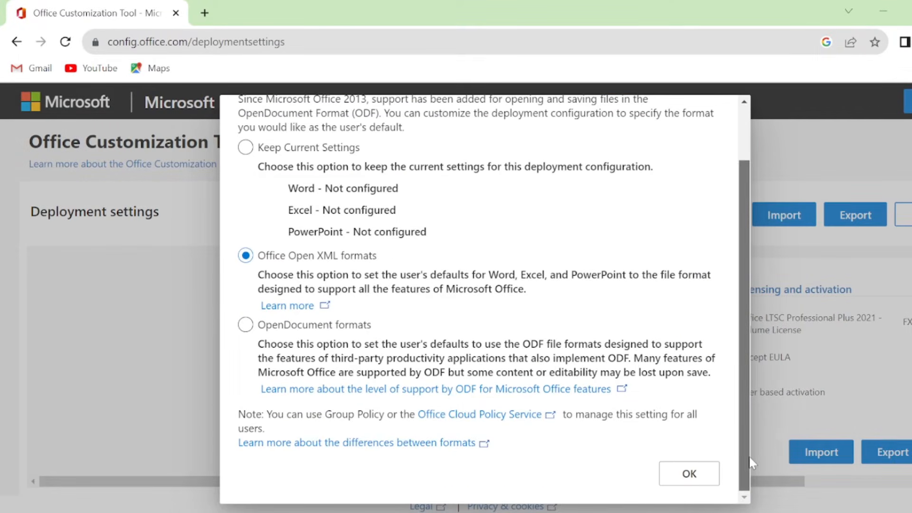
pyautogui.click(674, 473)
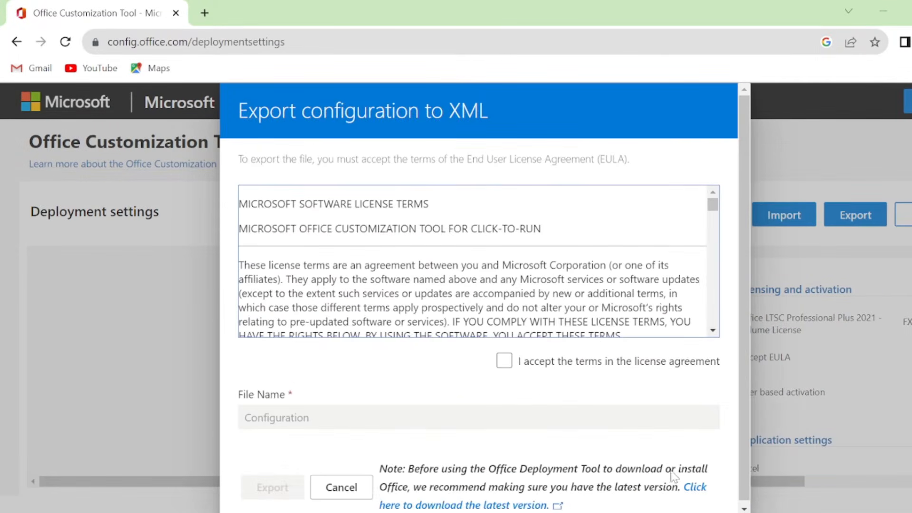
# Accept the license terms and export the file under the name Configuration, checking for it in the Downloads folder
pyautogui.click(503, 362)
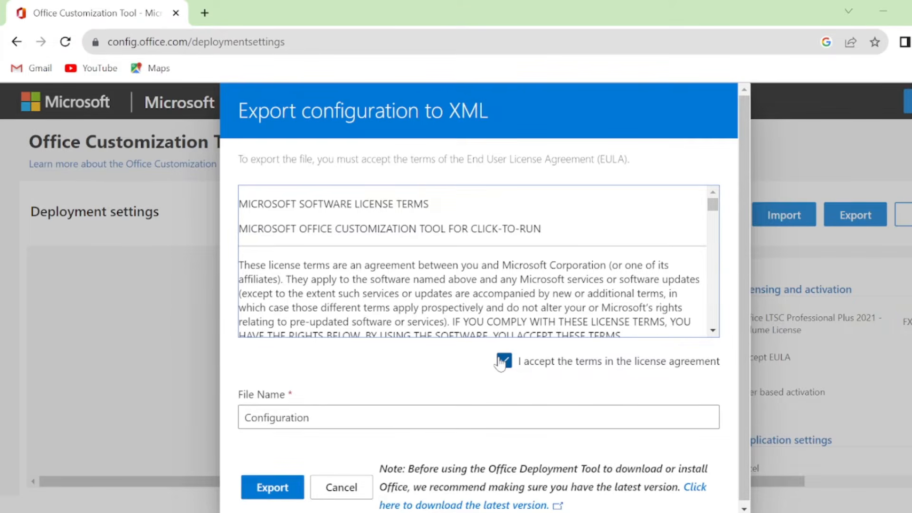
pyautogui.click(278, 487)
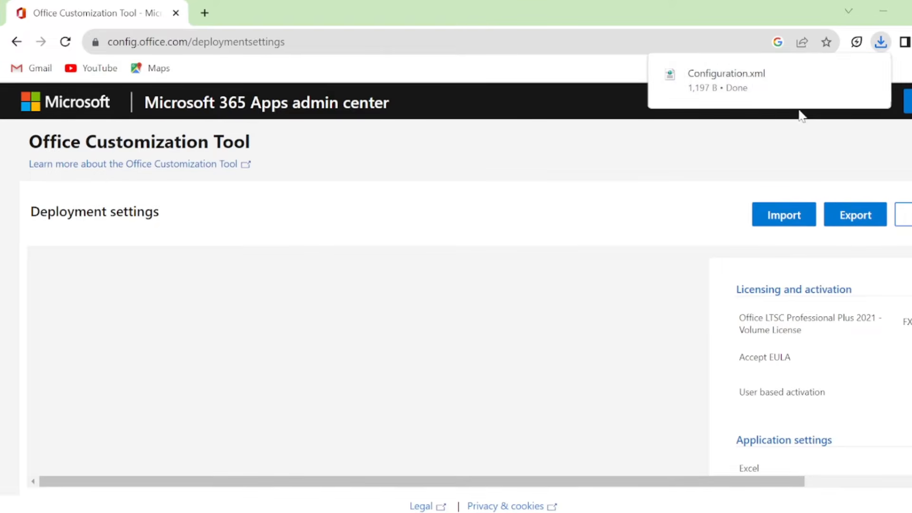
pyautogui.moveTo(350, 511)
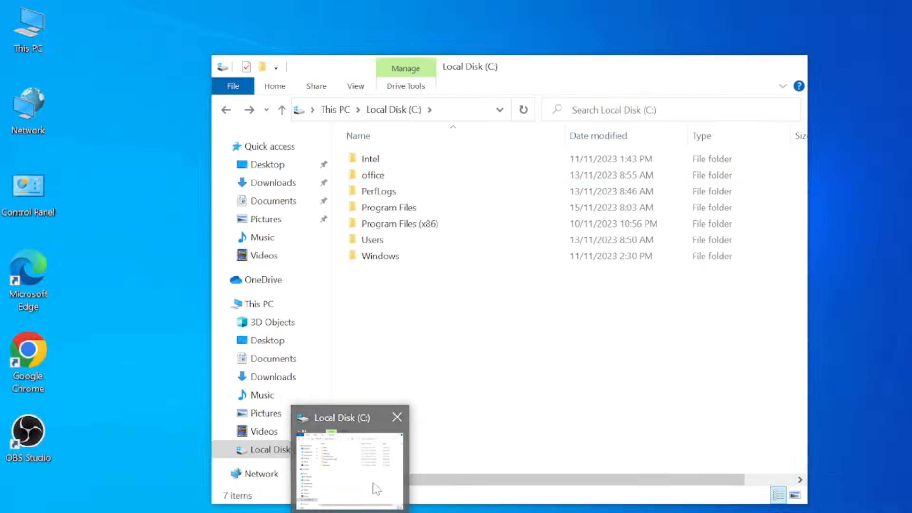
pyautogui.click(375, 481)
pyautogui.click(284, 184)
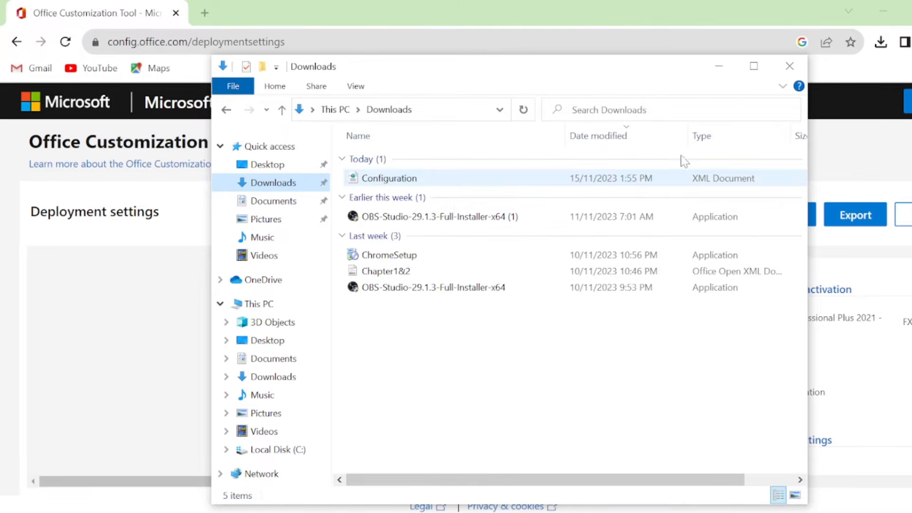
pyautogui.click(718, 65)
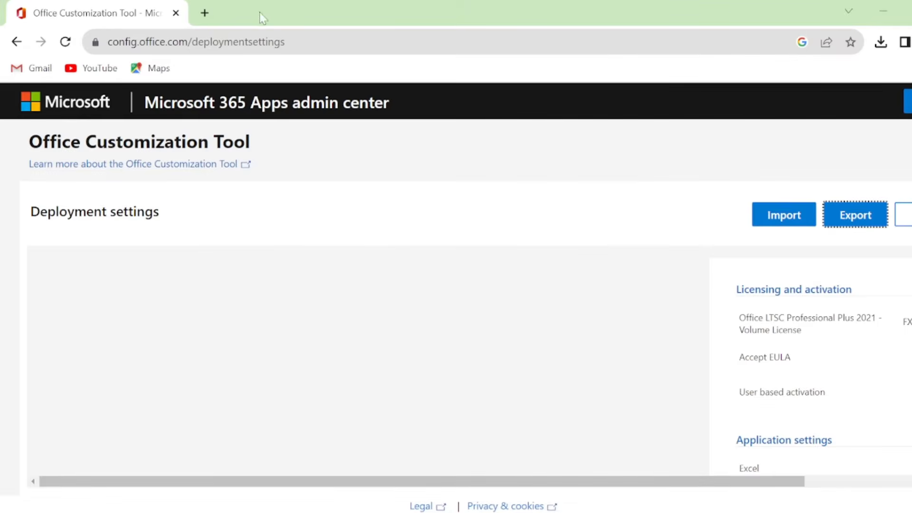
# Search Google for "office deployment tool" in a new browser tab and open Microsoft's official download page
pyautogui.click(205, 13)
pyautogui.write('office  deplo')
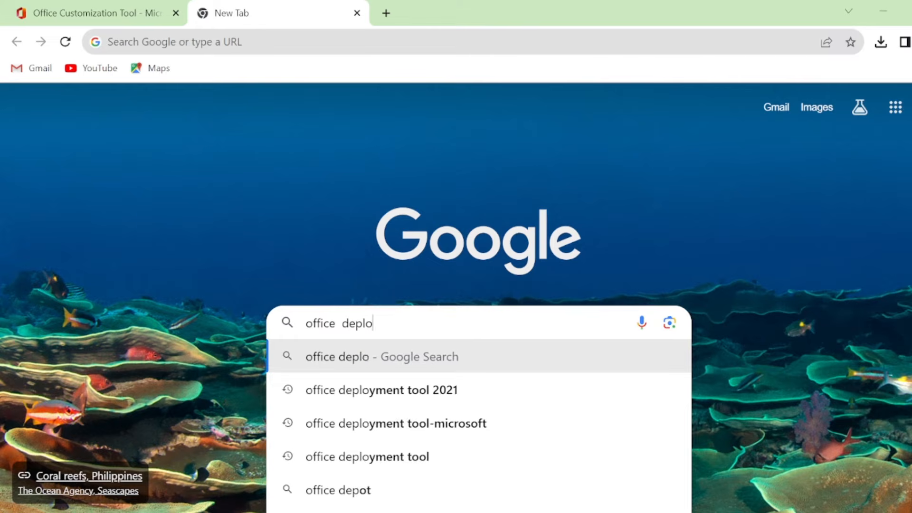
pyautogui.write('yment toool')
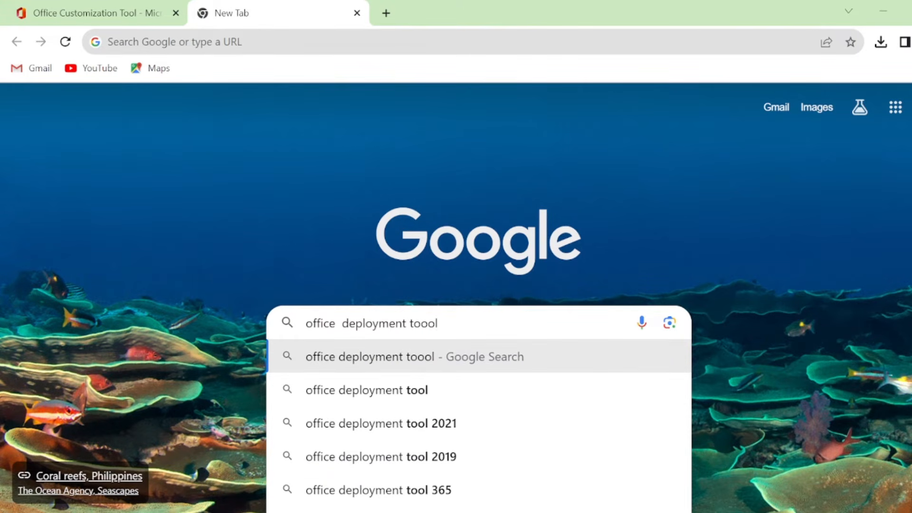
pyautogui.press('Return')
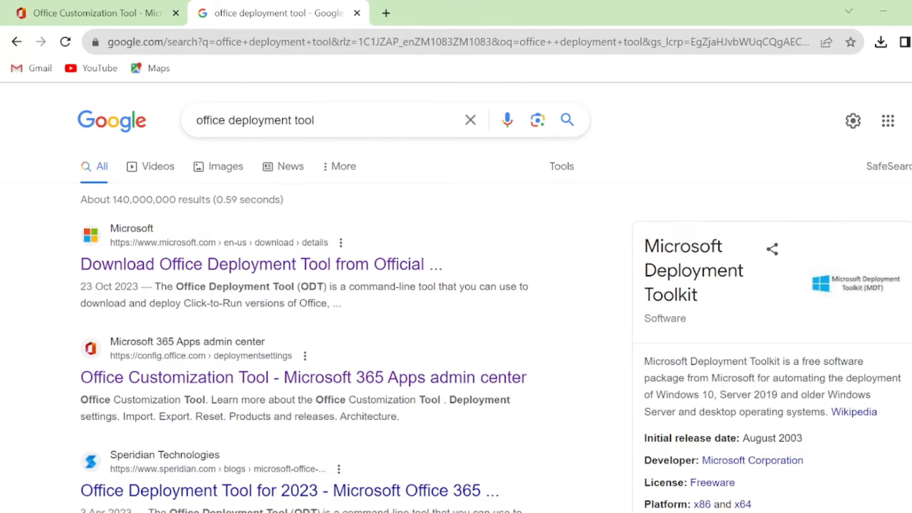
pyautogui.click(285, 266)
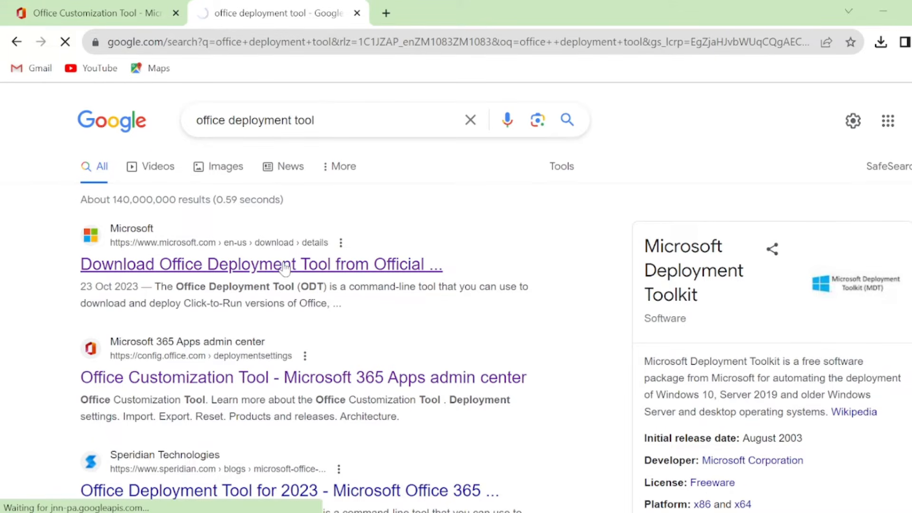
# Download the English version of the Office Deployment Tool
pyautogui.scroll(-1, 849, 188)
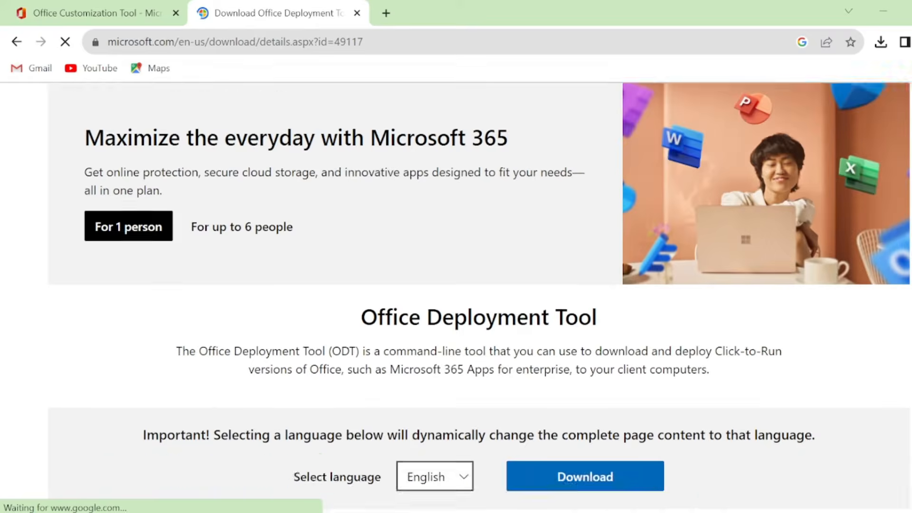
pyautogui.scroll(-3, 629, 350)
pyautogui.click(629, 350)
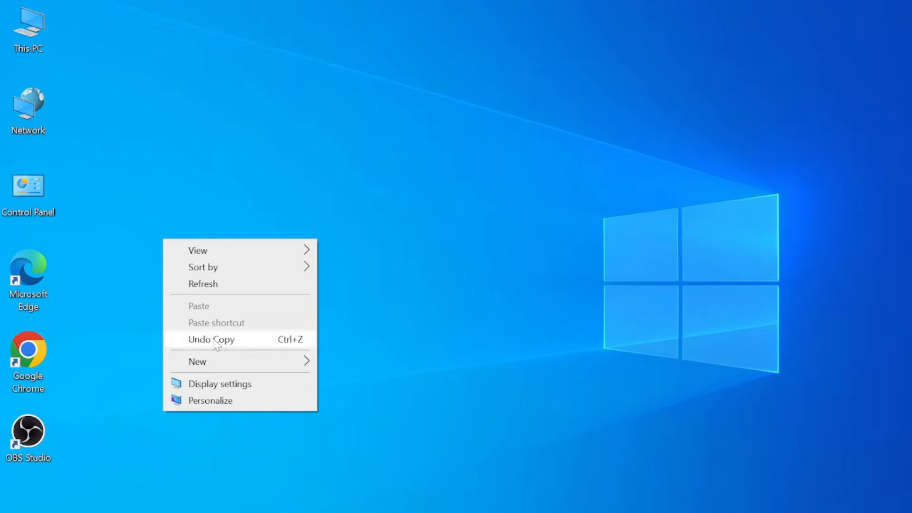
# Create a desktop folder named Ms Office 2021 and move the downloaded Configuration file into it
pyautogui.moveTo(216, 362)
pyautogui.click(375, 361)
pyautogui.write('M')
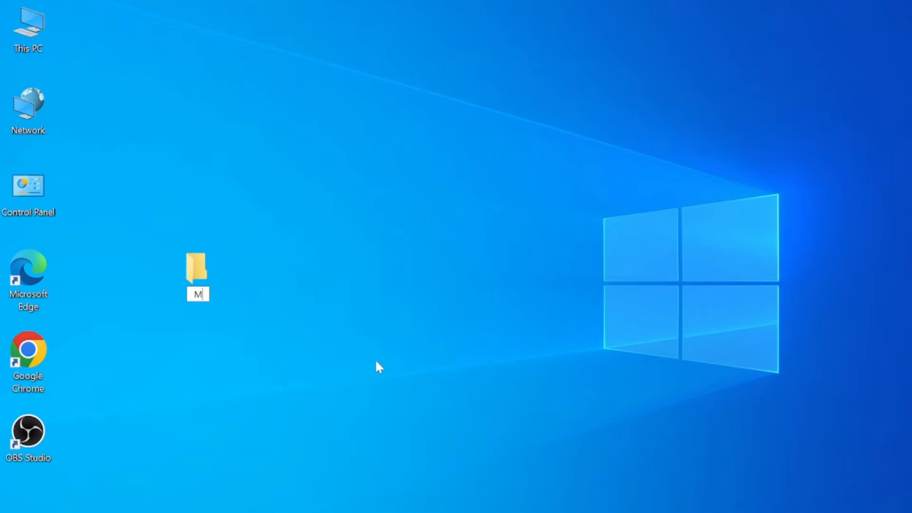
pyautogui.write('s Office')
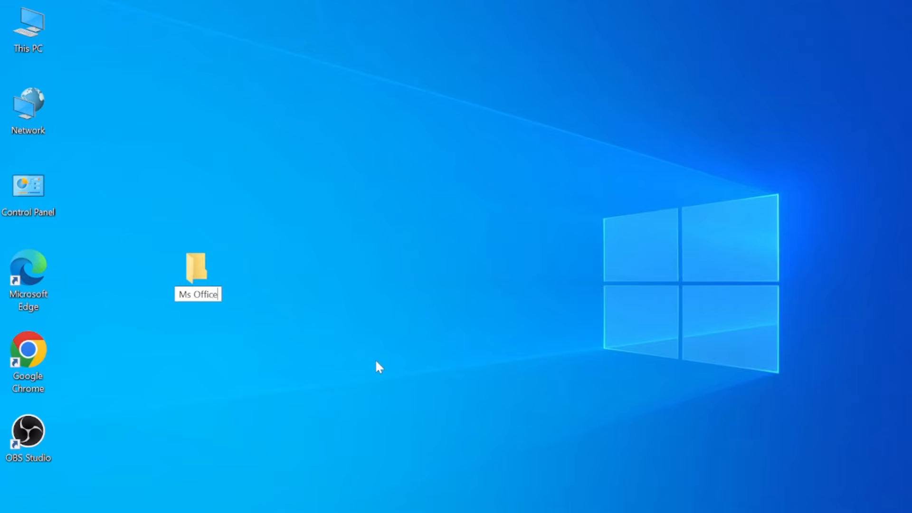
pyautogui.write(' 2021')
pyautogui.press('Return')
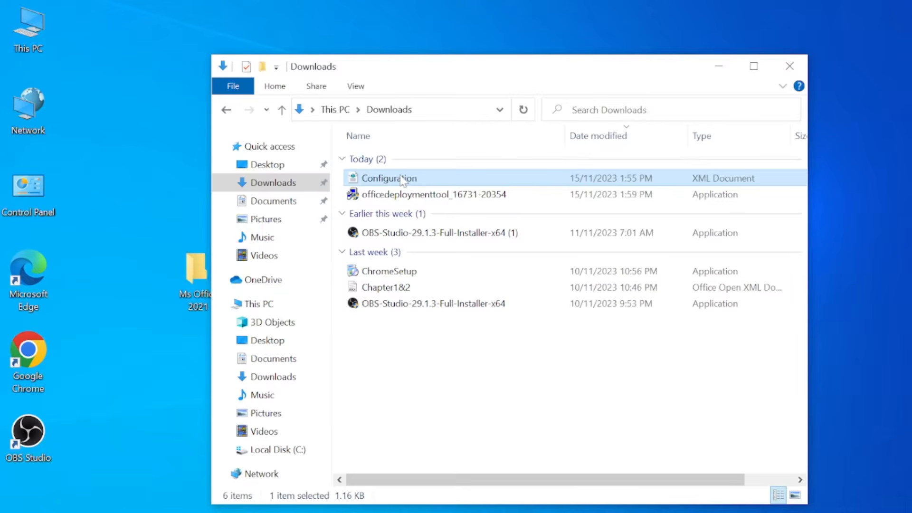
pyautogui.moveTo(401, 177); pyautogui.dragTo(192, 298)
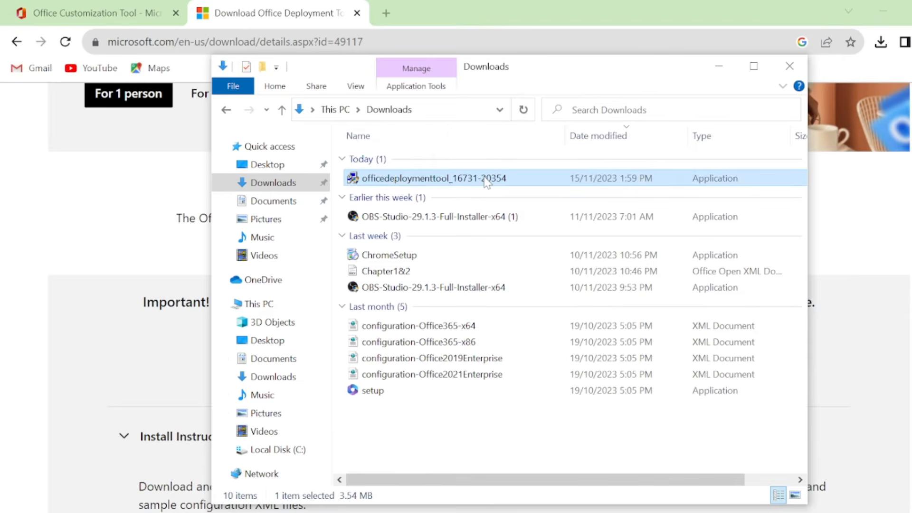
pyautogui.rightClick(485, 182)
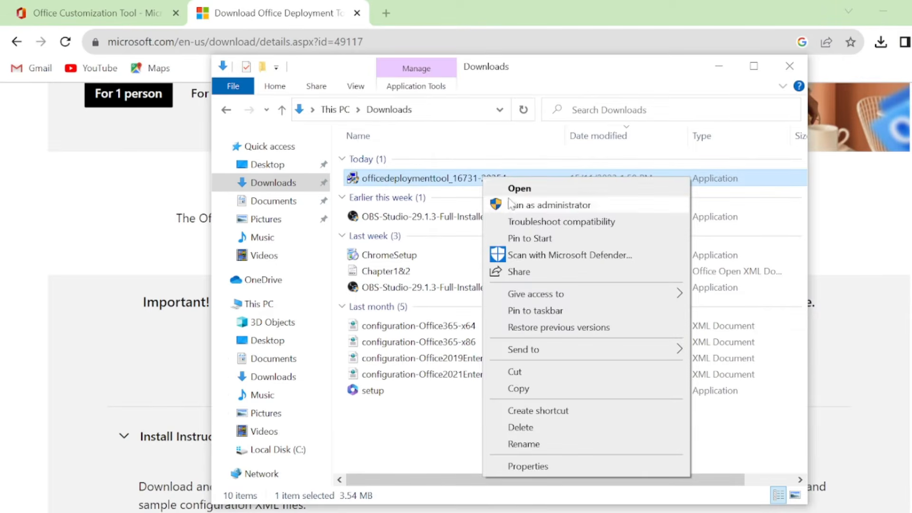
pyautogui.click(526, 205)
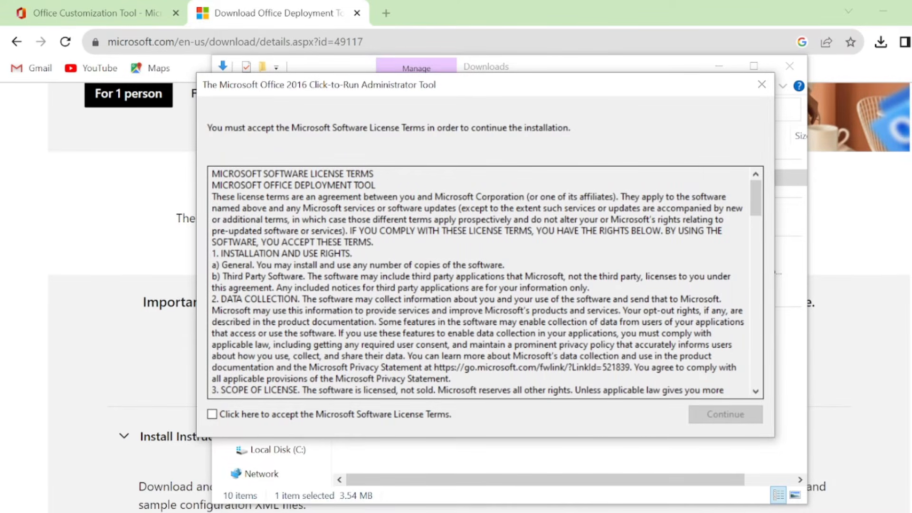
pyautogui.moveTo(756, 393); pyautogui.dragTo(758, 398)
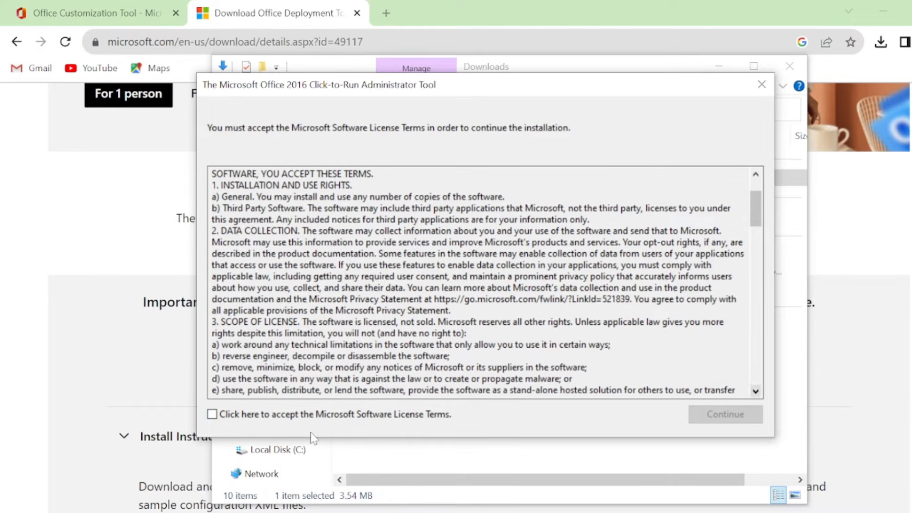
pyautogui.click(212, 414)
pyautogui.click(716, 418)
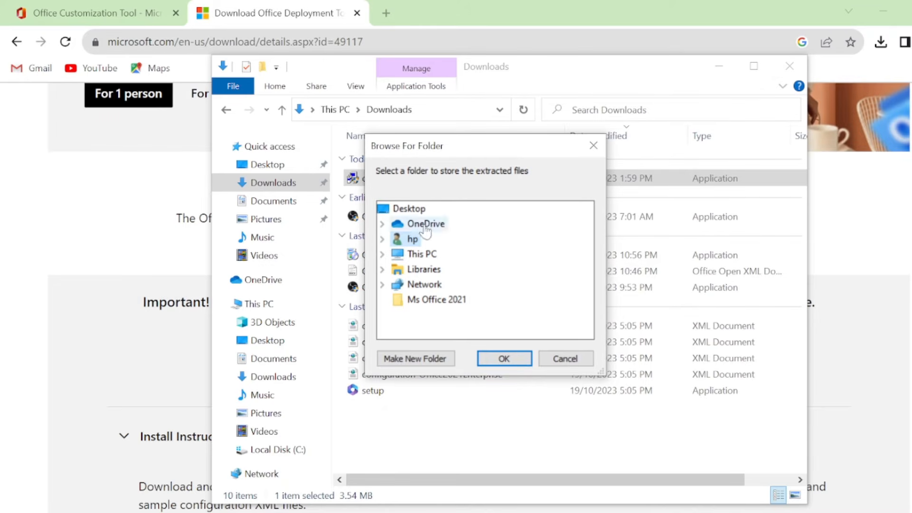
# Extract the deployment tool files to the Downloads folder under This PC
pyautogui.doubleClick(434, 254)
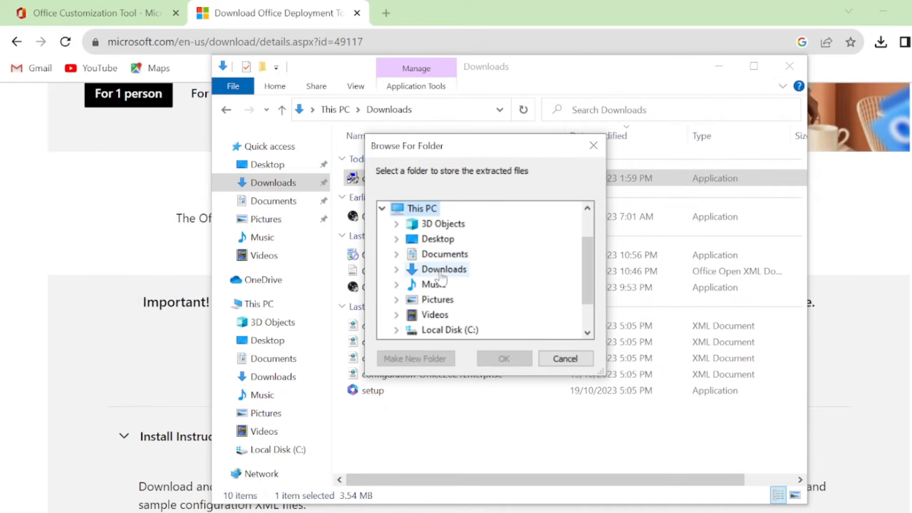
pyautogui.click(442, 273)
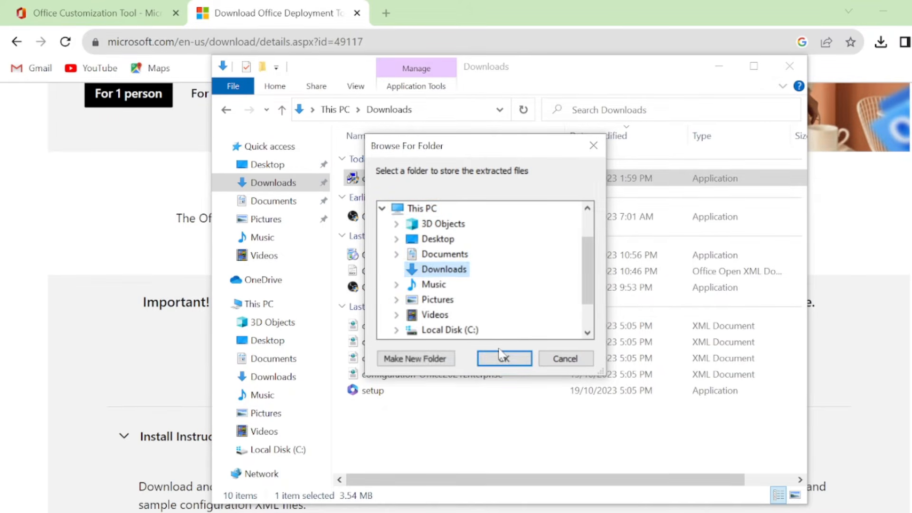
pyautogui.click(498, 366)
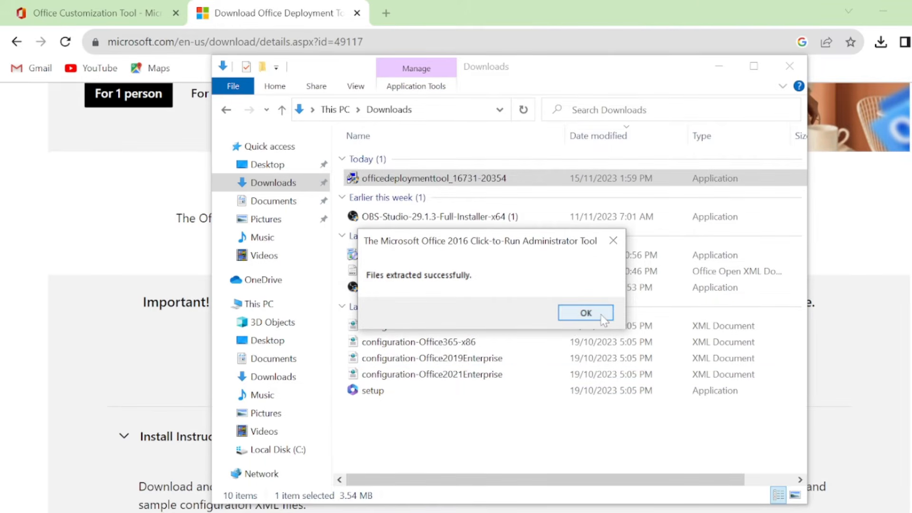
pyautogui.click(585, 313)
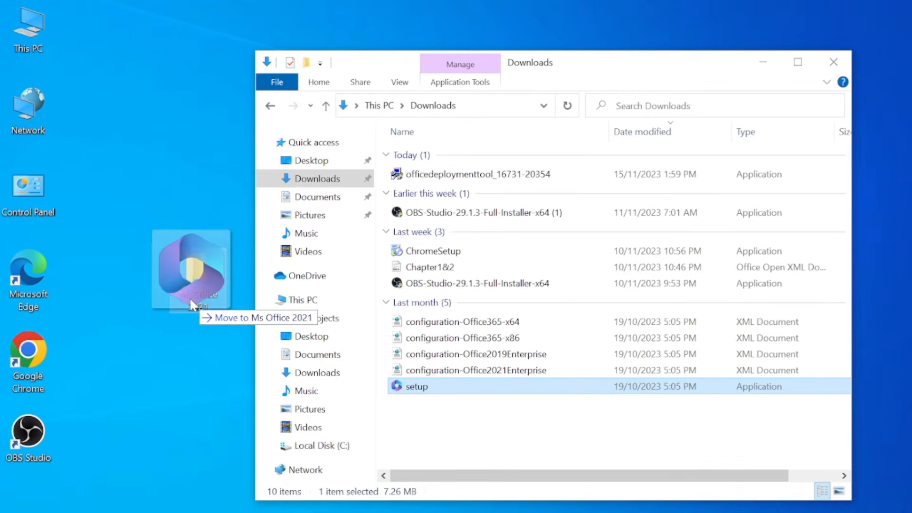
# Move the extracted setup application into the Ms Office 2021 desktop folder and open that folder
pyautogui.moveTo(189, 298); pyautogui.dragTo(198, 303)
pyautogui.doubleClick(199, 307)
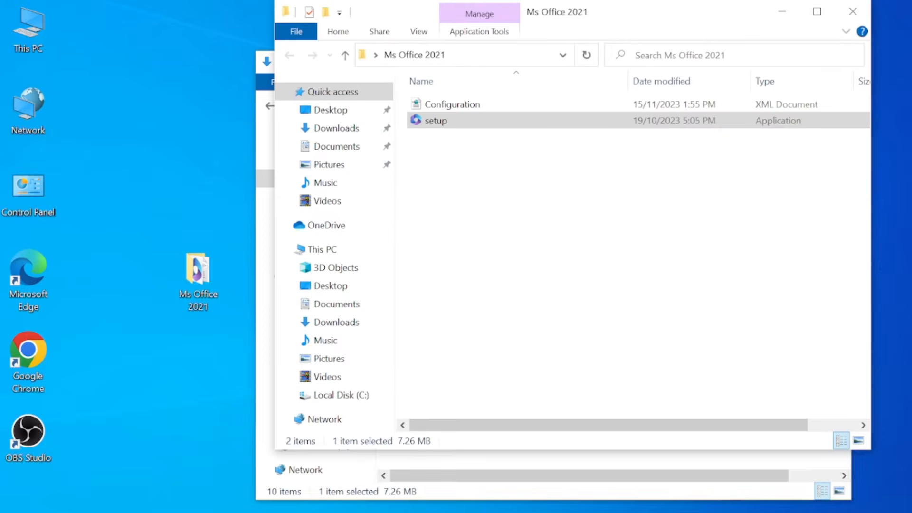
# Search Windows for cmd and run Command Prompt as administrator
pyautogui.press('super+s')
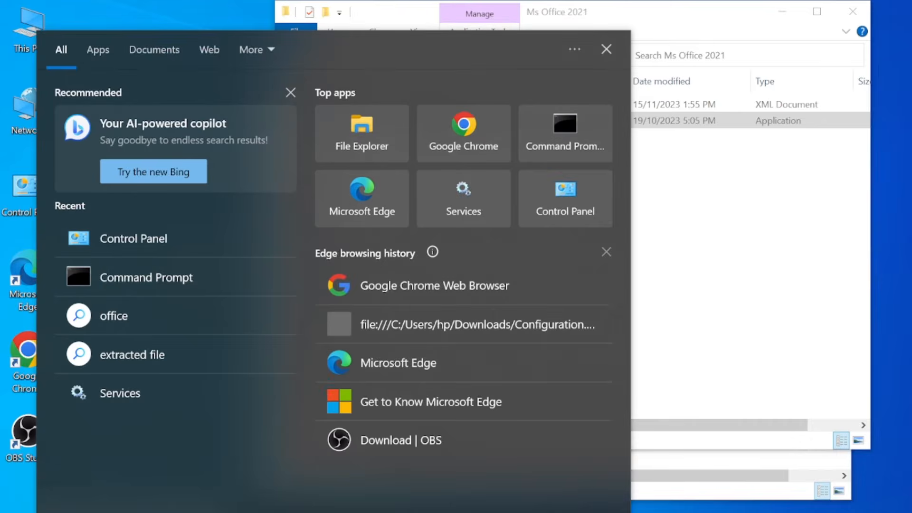
pyautogui.write('cm')
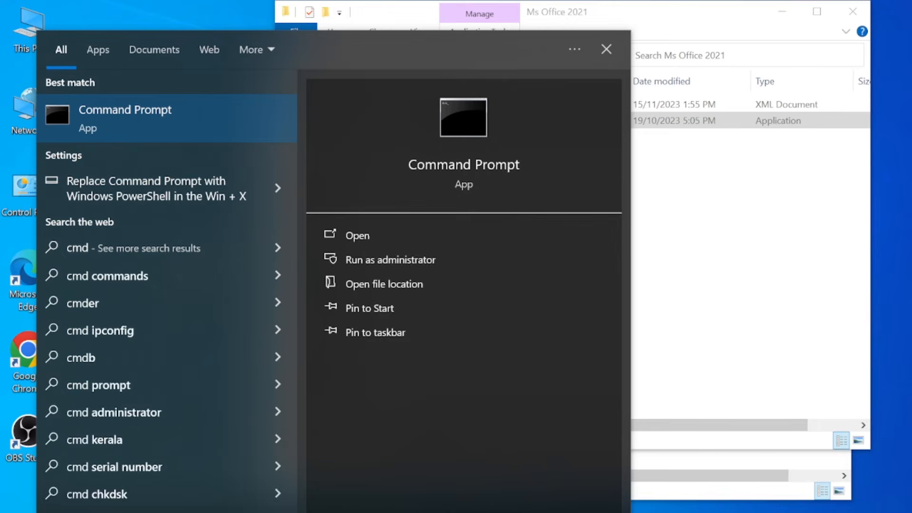
pyautogui.rightClick(139, 111)
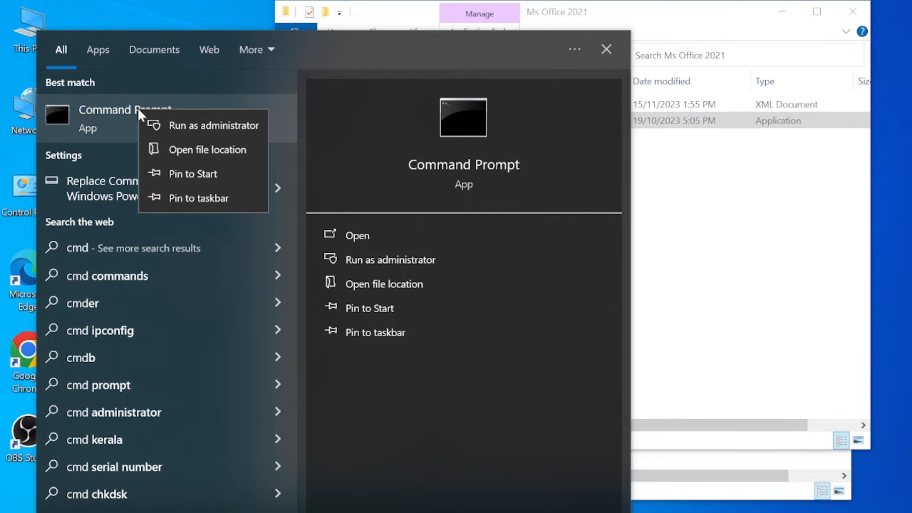
pyautogui.click(178, 125)
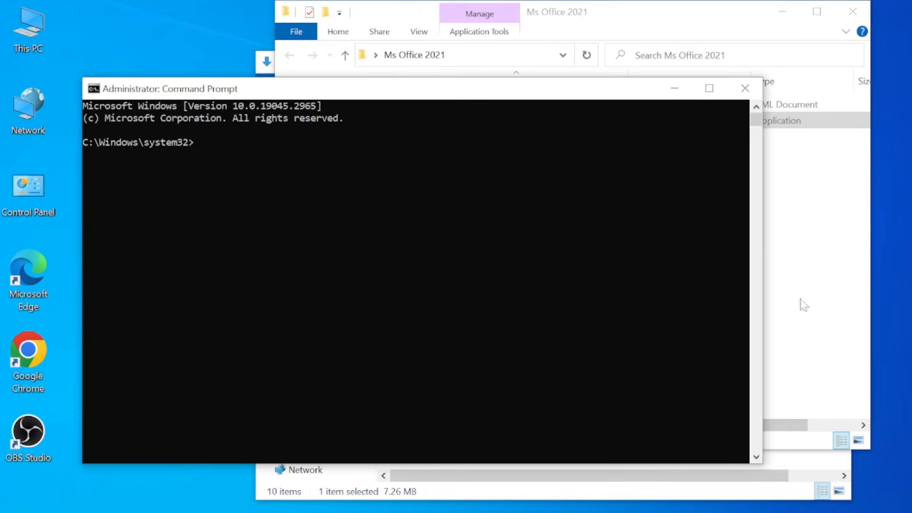
# Copy the path of the Ms Office 2021 folder and change the Command Prompt directory to it with cd
pyautogui.click(803, 304)
pyautogui.click(454, 55)
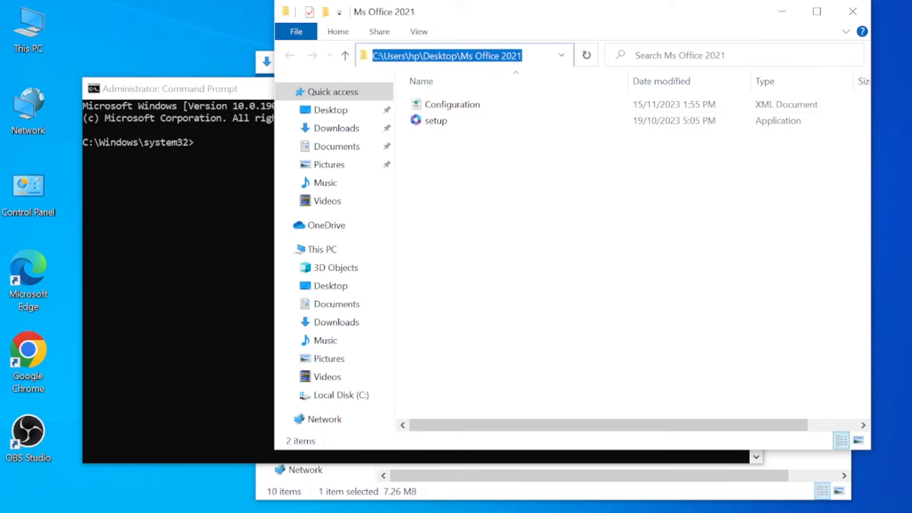
pyautogui.click(213, 164)
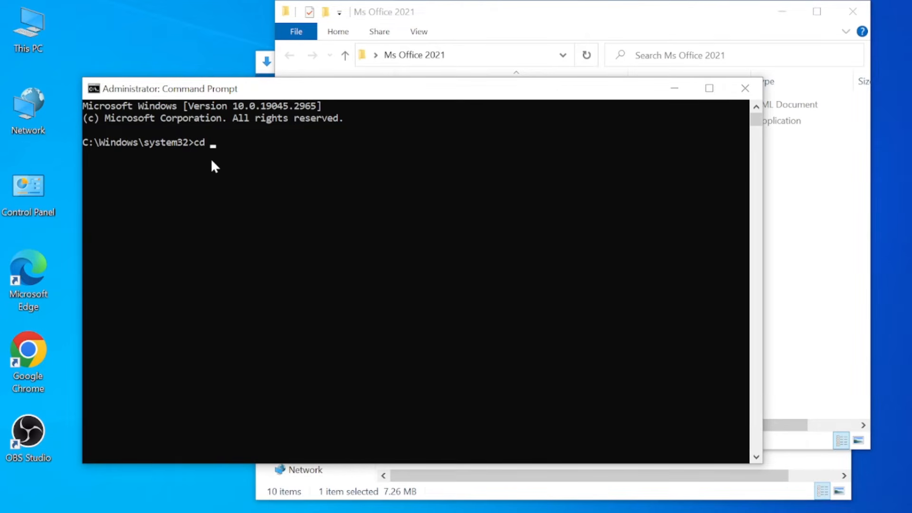
pyautogui.write('C:\\Users\\hp\\Desktop\\Ms Office 2021')
pyautogui.press('Return')
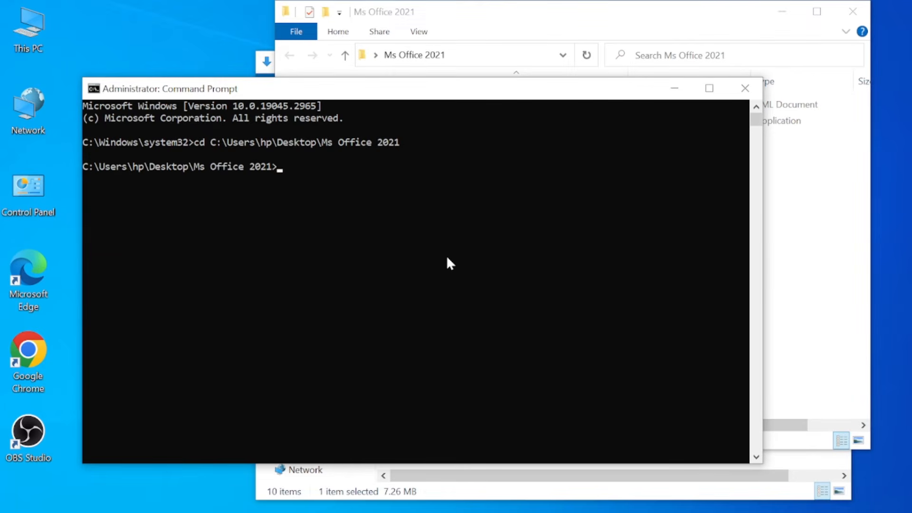
# Start the Office installation by running the command "setup /configure configuration.xml"
pyautogui.write('setup/configu')
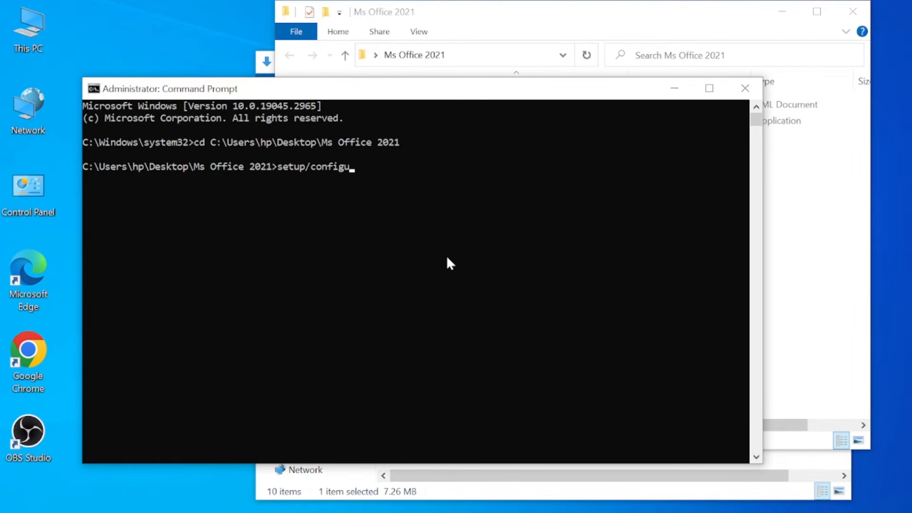
pyautogui.write('re configuration.xml')
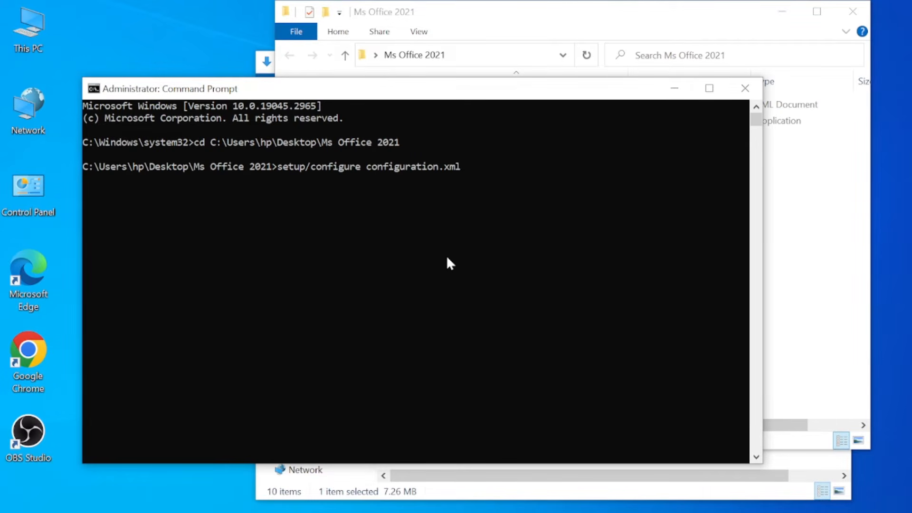
pyautogui.press('Left')
pyautogui.press('Left')
pyautogui.press('Left')
pyautogui.press('Left')
pyautogui.press('Left')
pyautogui.press('Left')
pyautogui.press('Left')
pyautogui.press('Left')
pyautogui.press('Left')
pyautogui.press('Left')
pyautogui.press('Left')
pyautogui.press('Left')
pyautogui.press('Left')
pyautogui.press('Left')
pyautogui.press('Left')
pyautogui.press('Left')
pyautogui.press('Left')
pyautogui.press('Left')
pyautogui.press('Left')
pyautogui.press('Left')
pyautogui.press('Left')
pyautogui.press('Left')
pyautogui.press('Left')
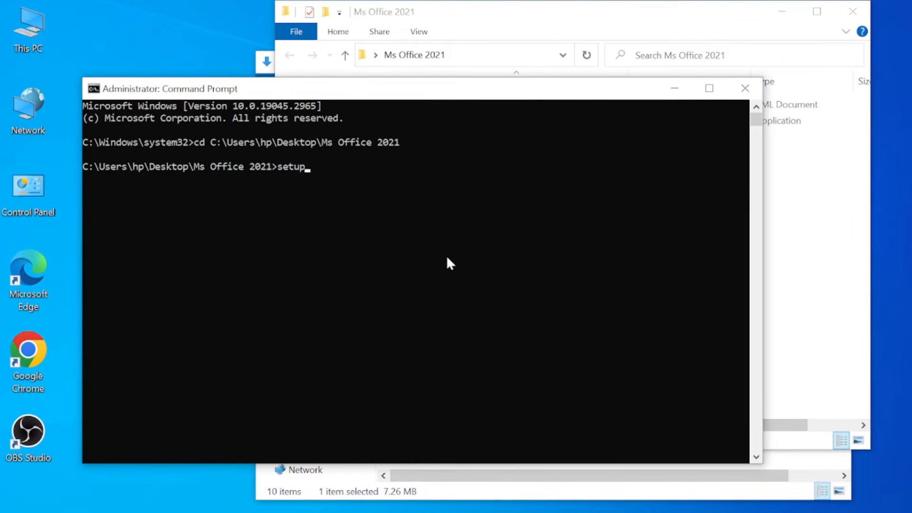
pyautogui.write('/')
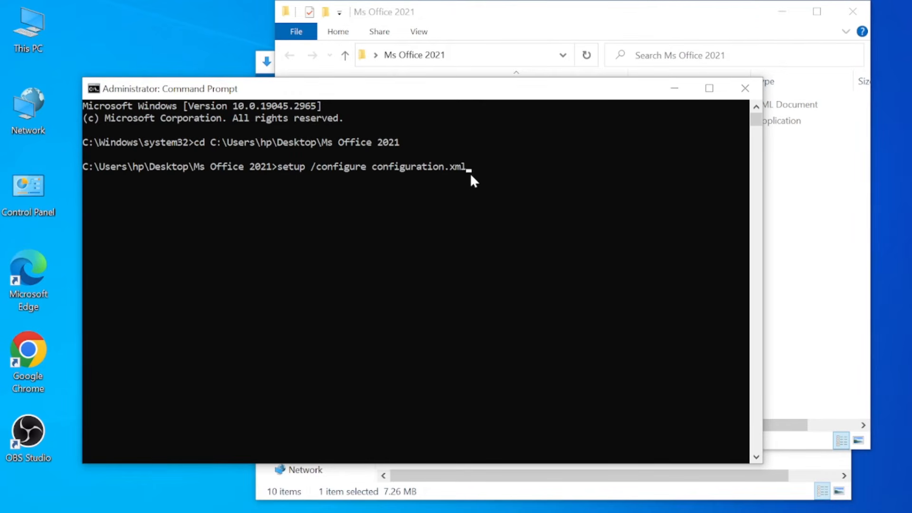
pyautogui.press('Return')
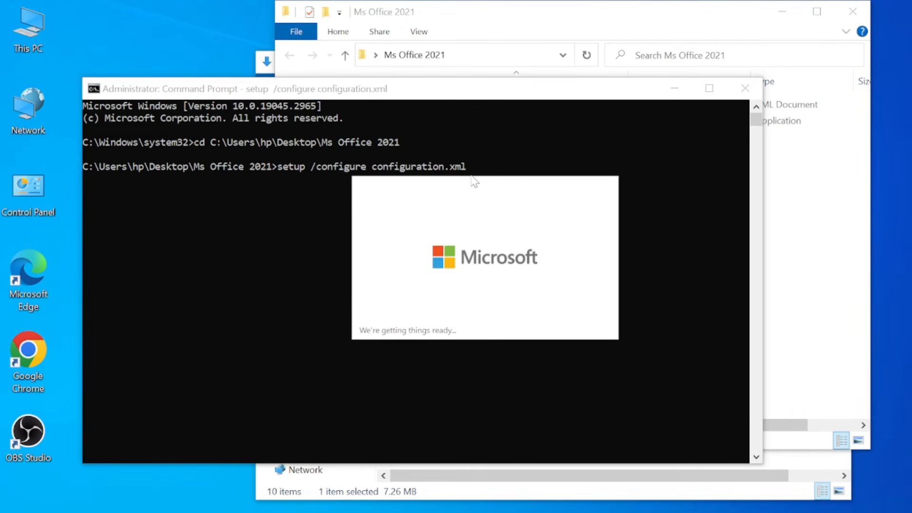
# Review the installed programs in the open Programs and Features window and minimize it
pyautogui.moveTo(499, 512)
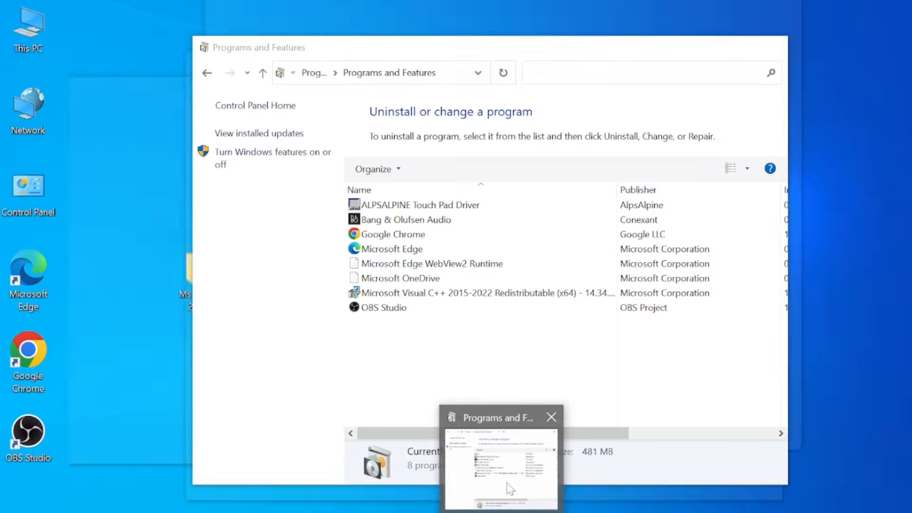
pyautogui.click(507, 484)
pyautogui.click(700, 47)
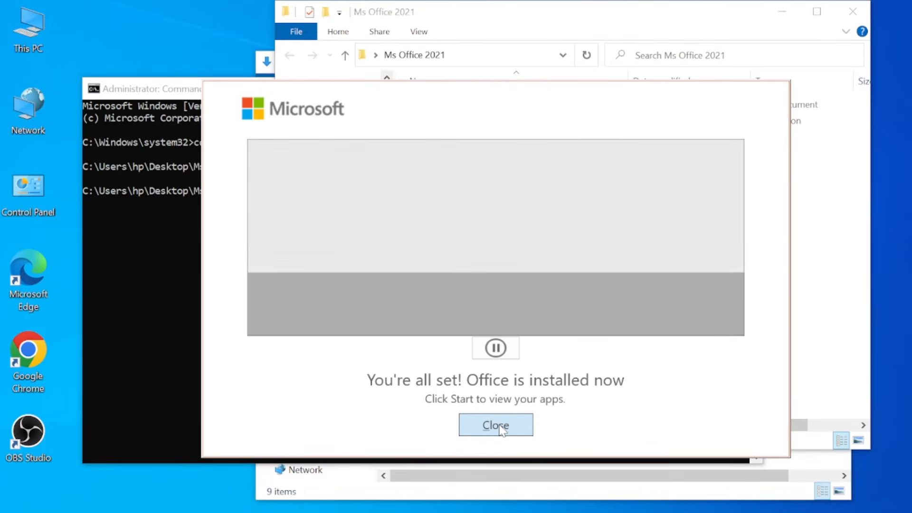
# Close the completed Office installer and minimize the Ms Office 2021 folder, Command Prompt and Downloads windows
pyautogui.click(501, 428)
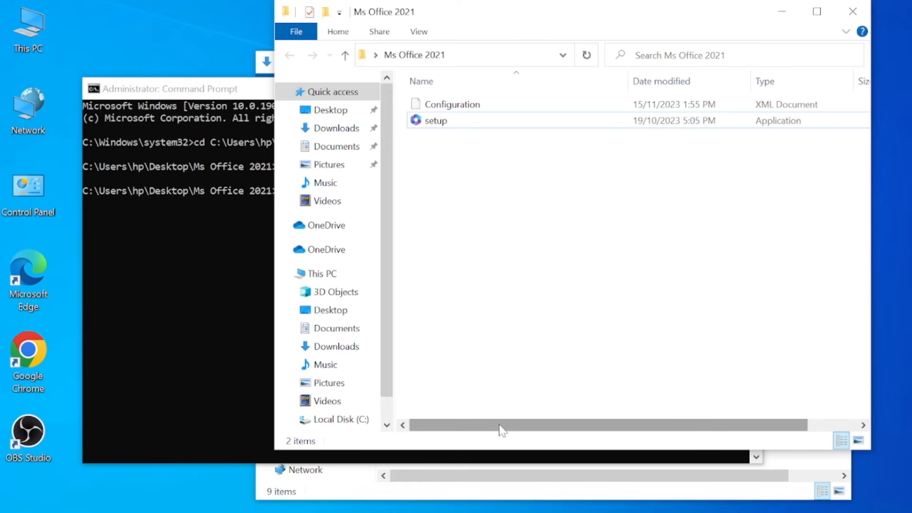
pyautogui.click(785, 10)
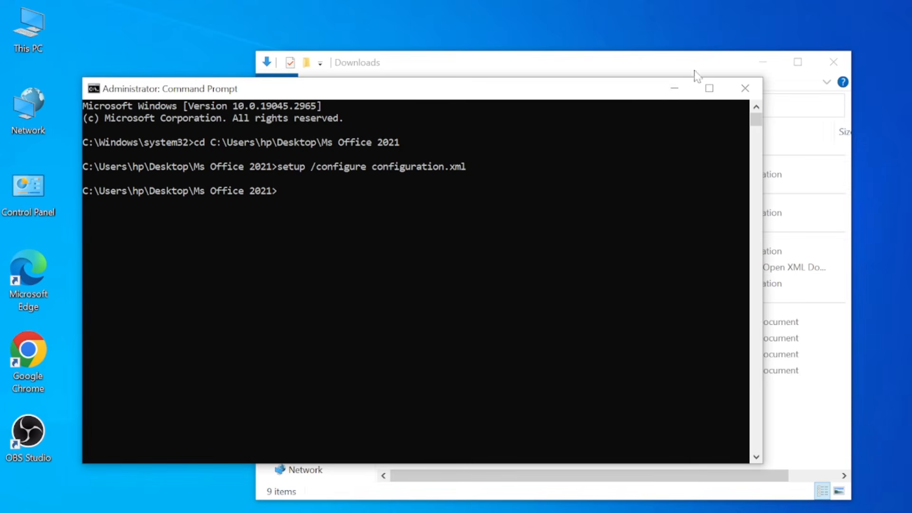
pyautogui.click(671, 88)
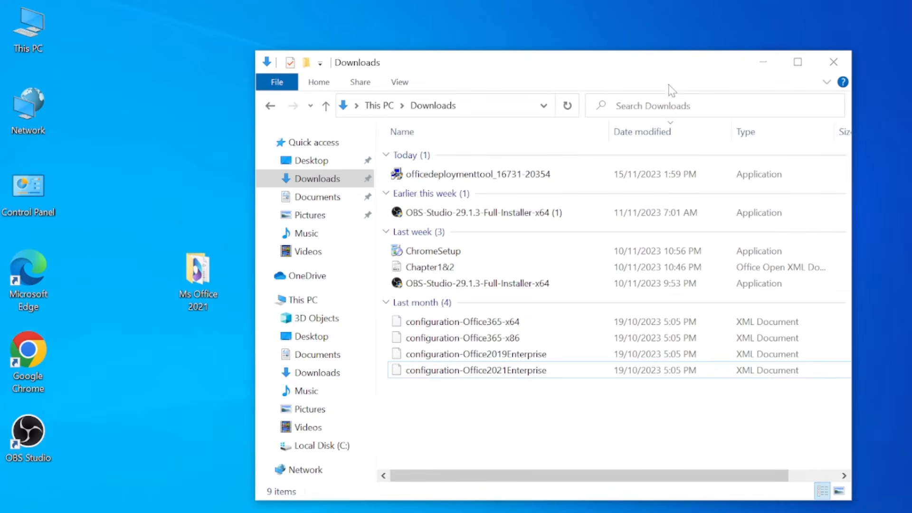
pyautogui.click(763, 62)
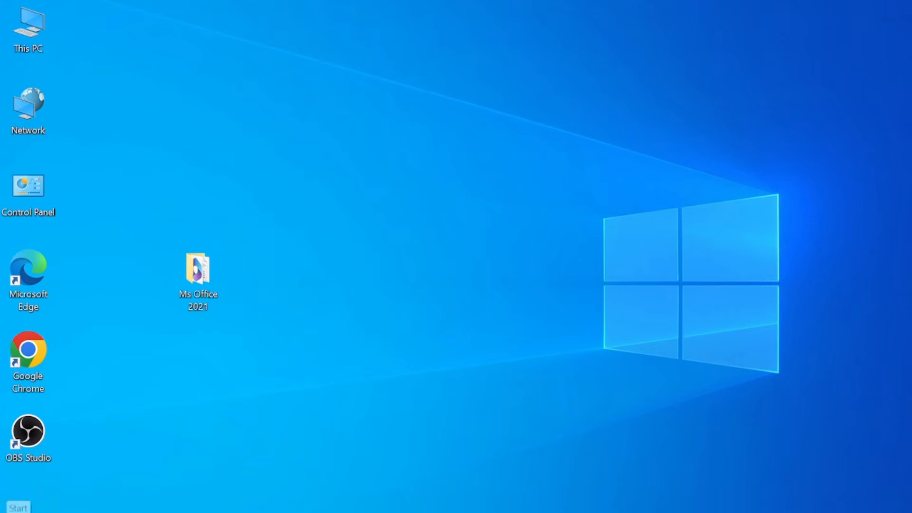
# Launch Word and clear its first-run prompts, dismissing the default-program question and accepting the Office license agreement
pyautogui.click(17, 508)
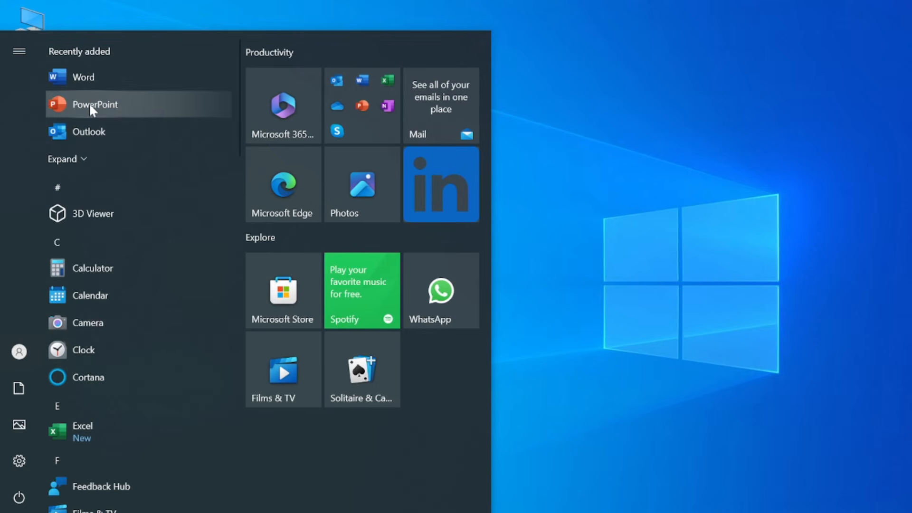
pyautogui.click(80, 78)
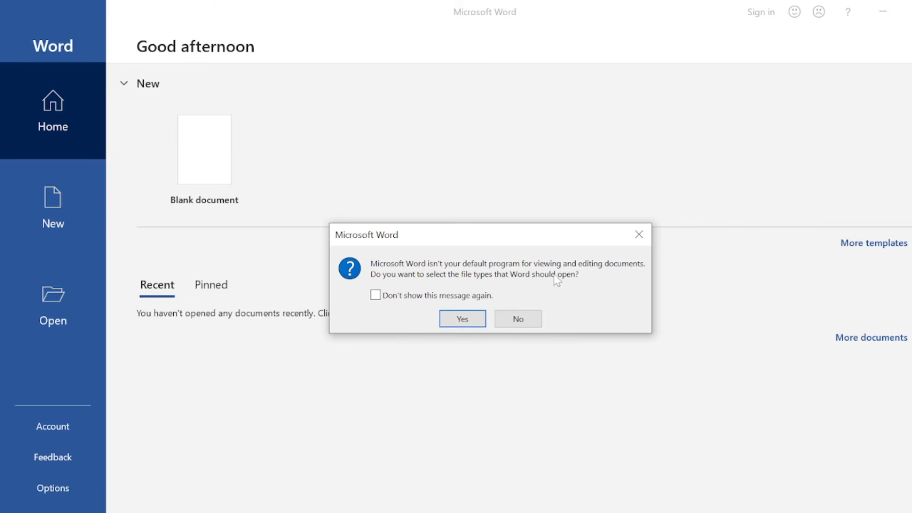
pyautogui.click(646, 242)
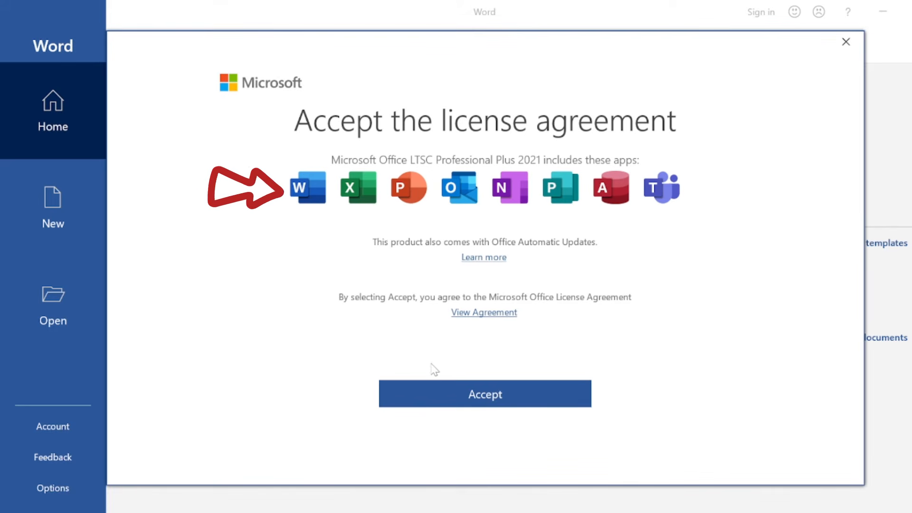
pyautogui.click(458, 401)
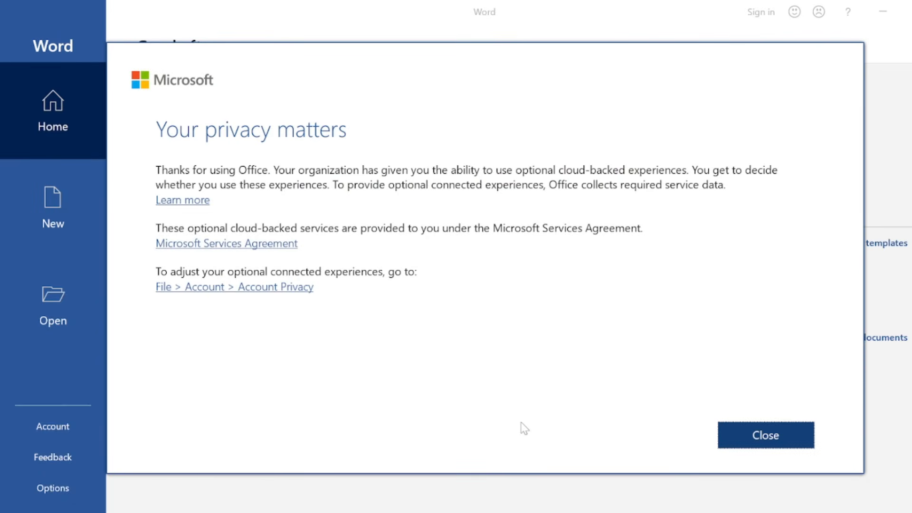
pyautogui.click(747, 440)
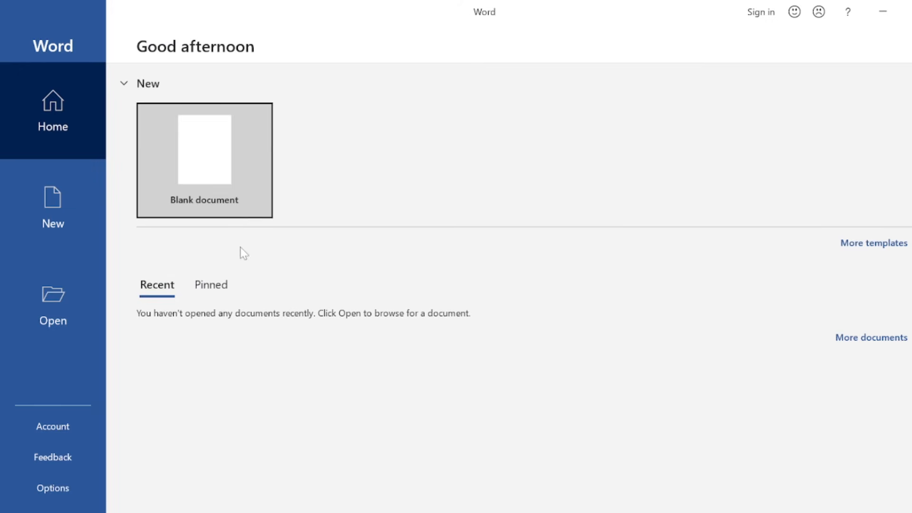
# Create a blank document and write the test text "Now I am able to use m" in it
pyautogui.click(219, 173)
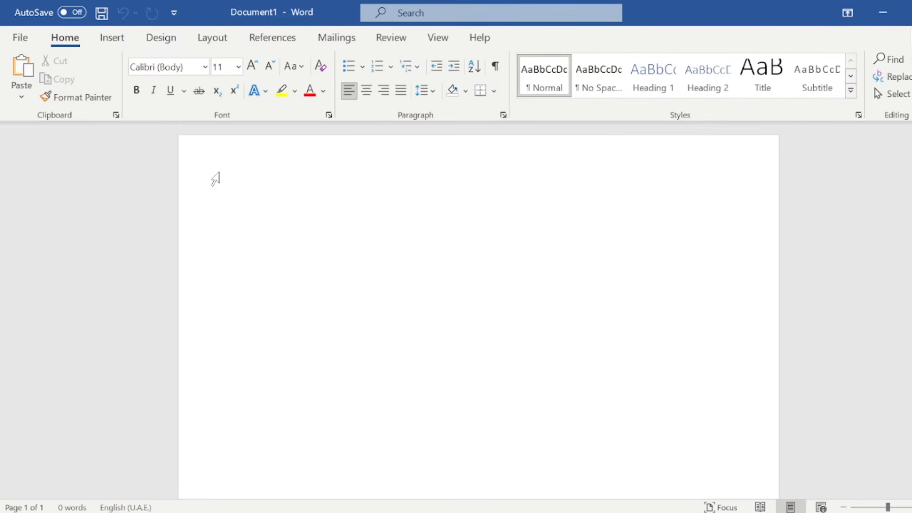
pyautogui.write('Now I am a b')
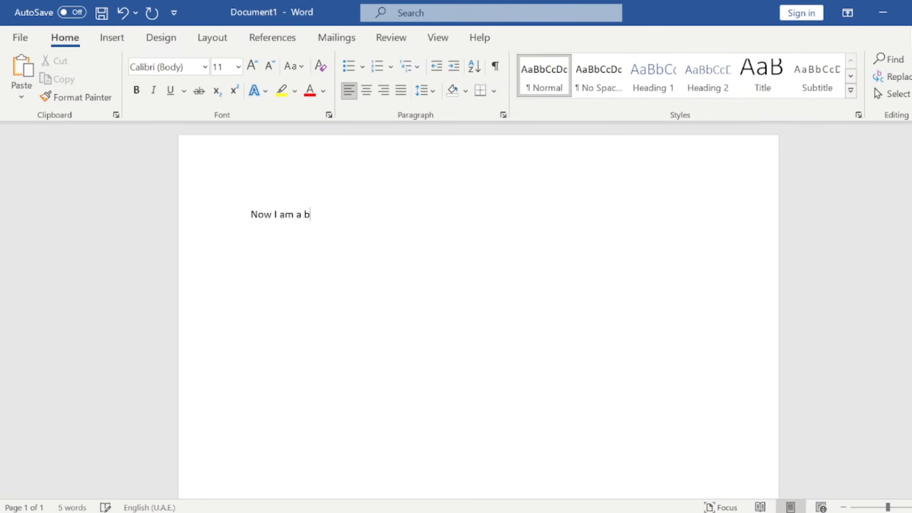
pyautogui.press('BackSpace')
pyautogui.press('BackSpace')
pyautogui.write('ble to use my word document')
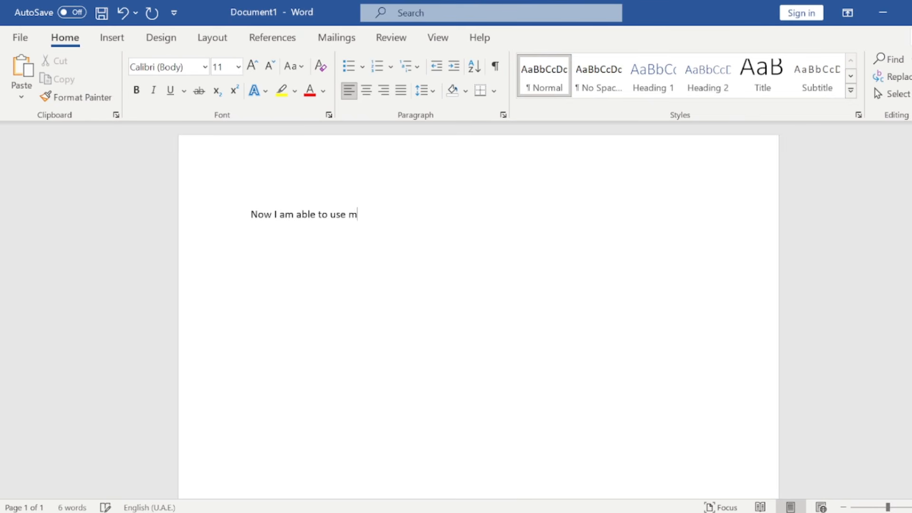